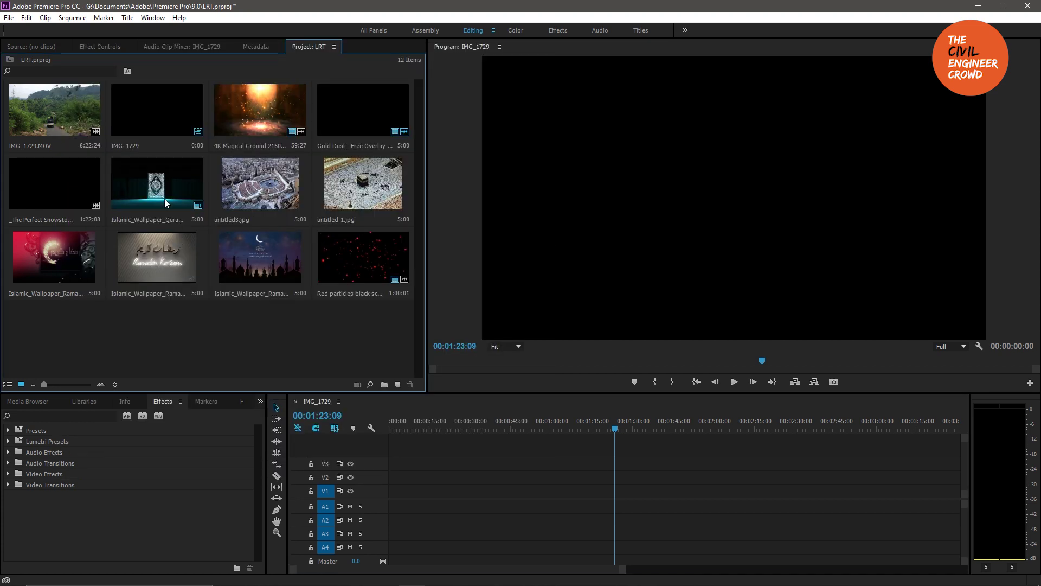
Step: Select the Quran wallpaper image in the LRT project, then switch to the web browser
{"action": "left_click", "coordinate": [161, 195]}
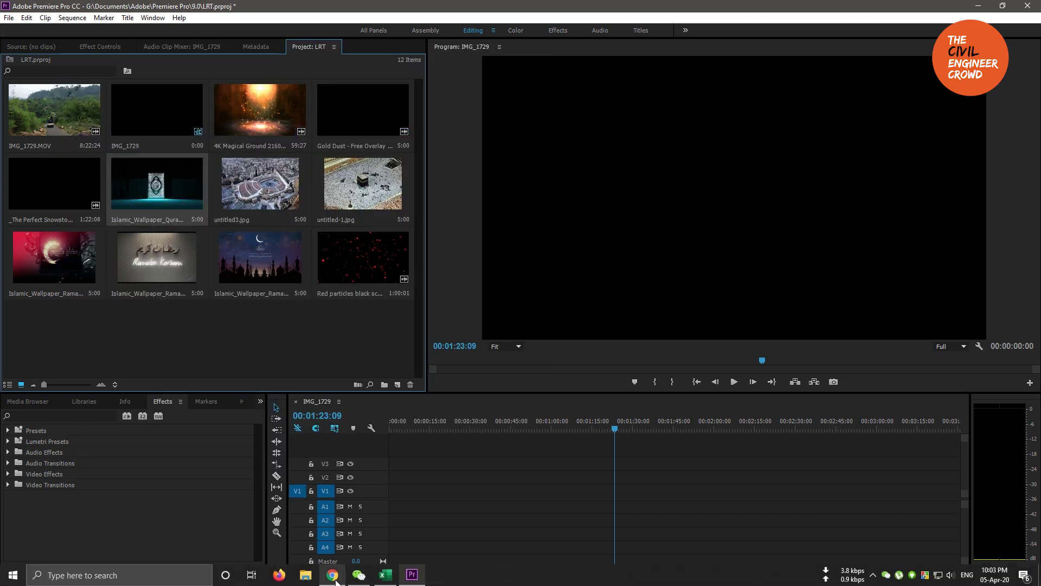
{"action": "left_click", "coordinate": [333, 576]}
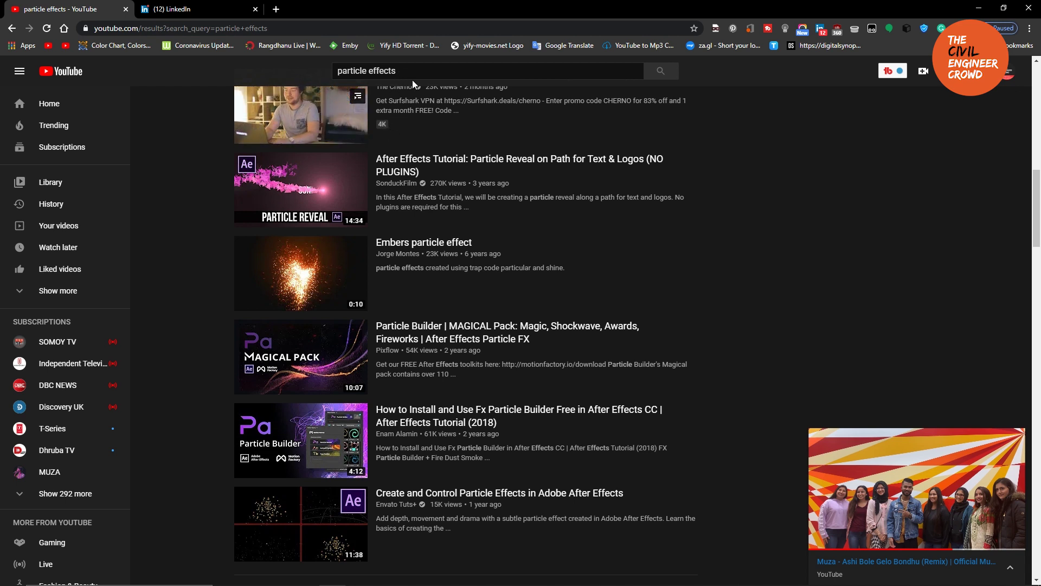
Step: Search YouTube for 'snow effect' and browse the results
{"action": "left_click", "coordinate": [408, 72]}
{"action": "type", "text": "snow e"}
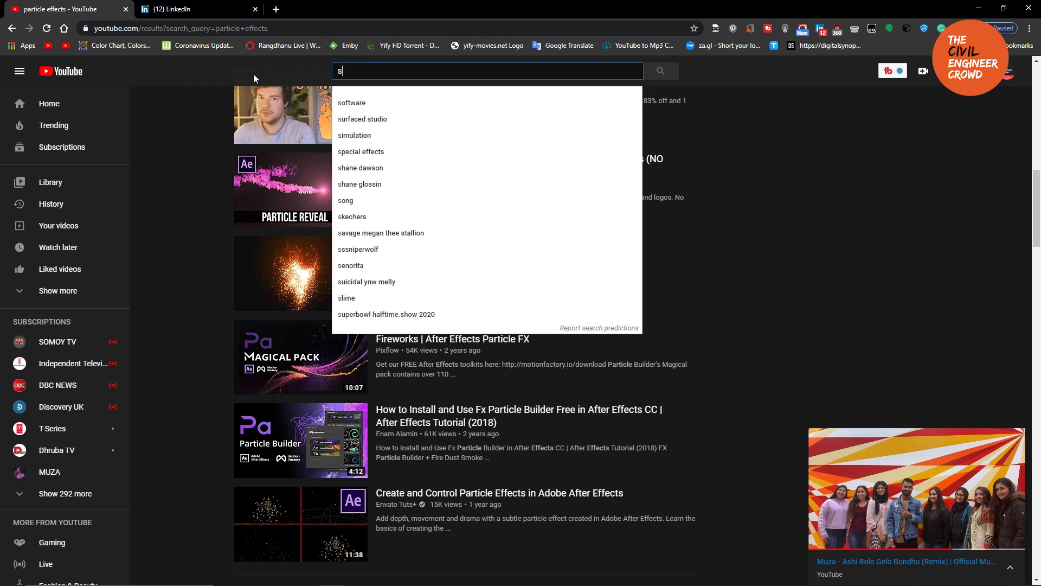
{"action": "type", "text": "ffect"}
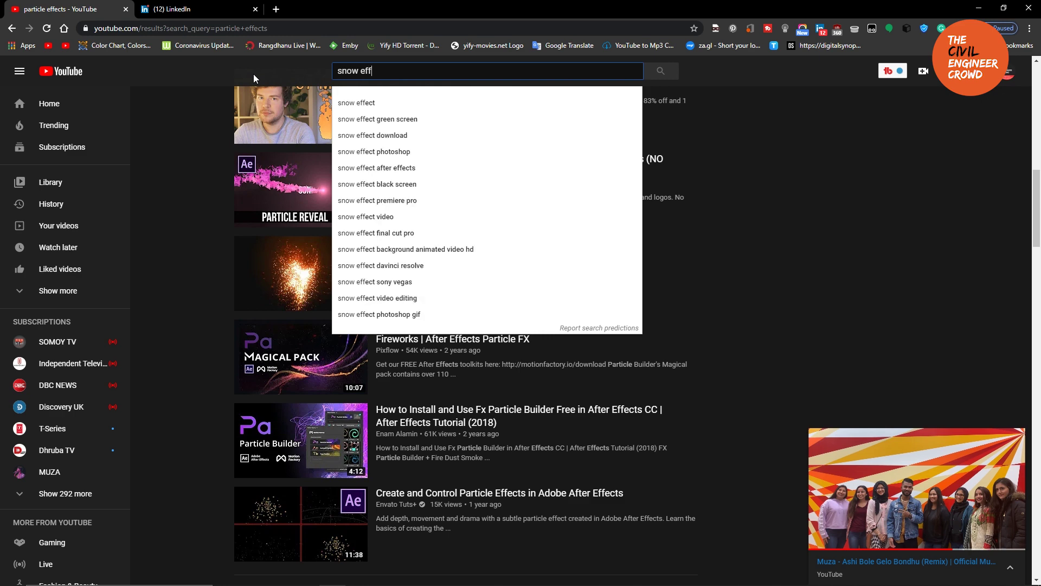
{"action": "key", "text": "Return"}
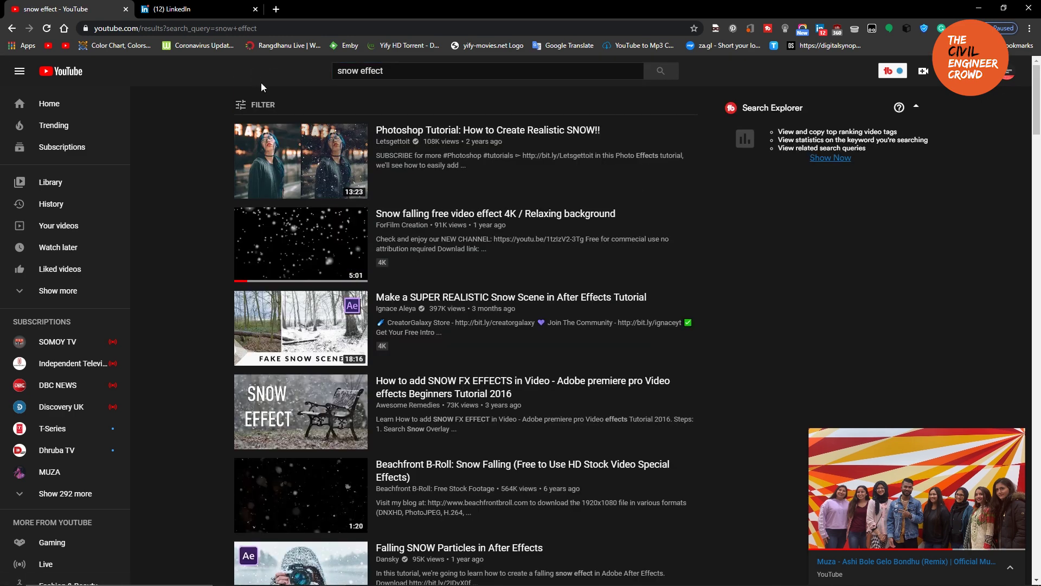
{"action": "scroll", "coordinate": [290, 273], "scroll_direction": "down", "scroll_amount": 3}
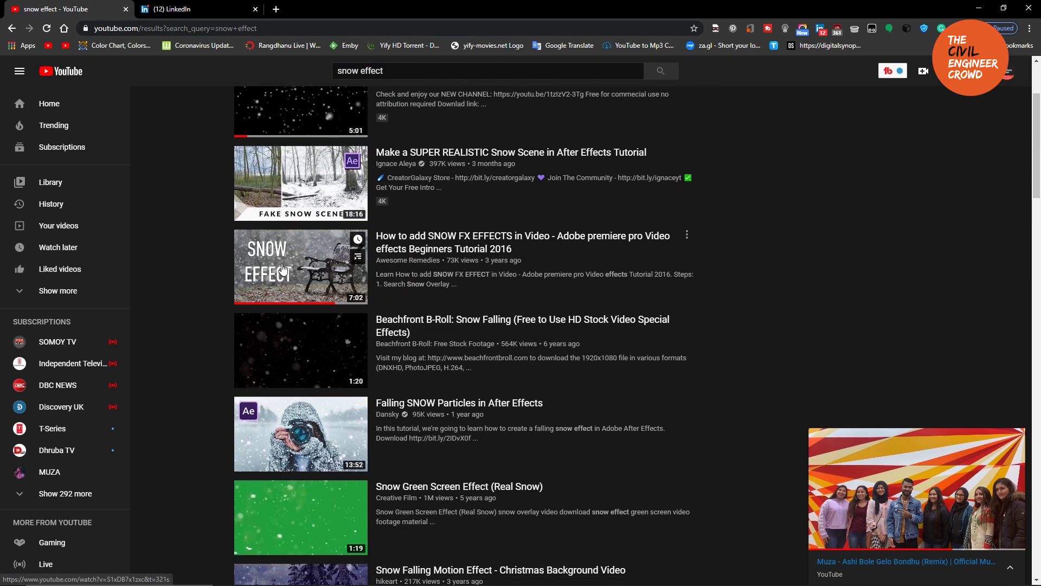
{"action": "scroll", "coordinate": [286, 272], "scroll_direction": "down", "scroll_amount": 1}
{"action": "scroll", "coordinate": [285, 271], "scroll_direction": "down", "scroll_amount": 5}
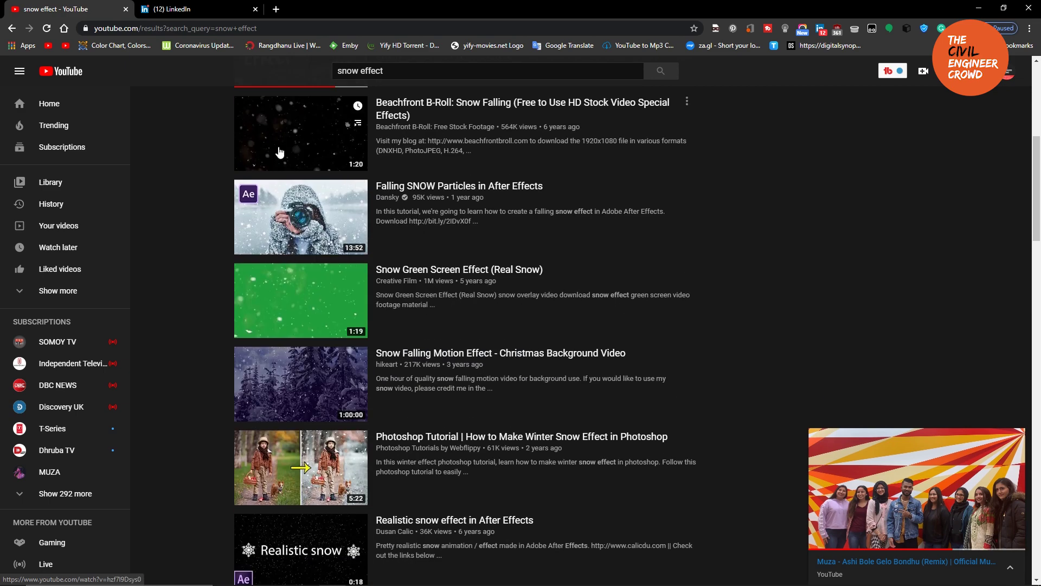
{"action": "scroll", "coordinate": [298, 354], "scroll_direction": "down", "scroll_amount": 6}
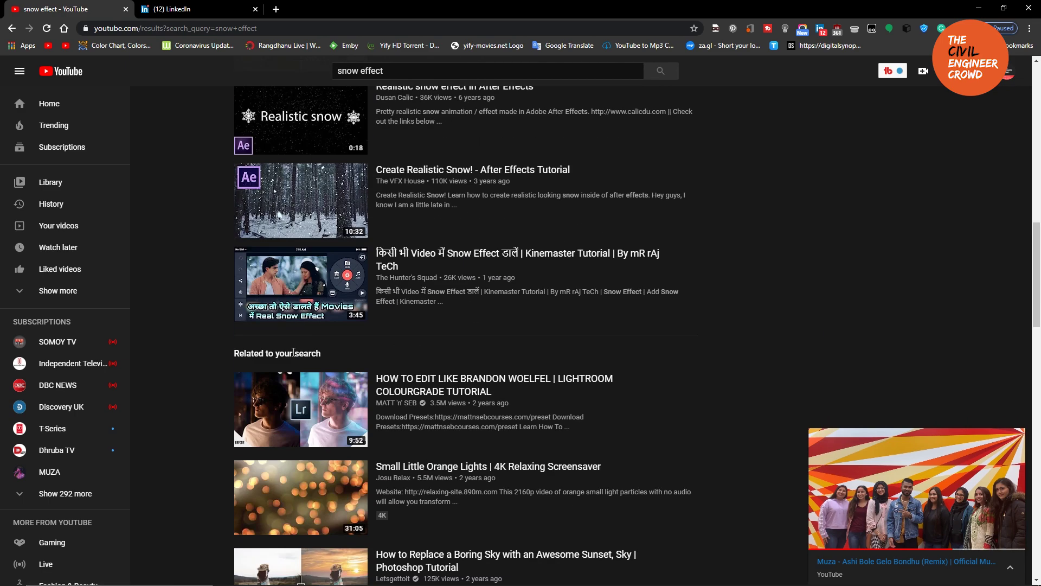
{"action": "scroll", "coordinate": [298, 349], "scroll_direction": "up", "scroll_amount": 14}
Step: Open the 'Snow falling free video effect 4K' video, pause it and copy its URL
{"action": "left_click", "coordinate": [321, 244]}
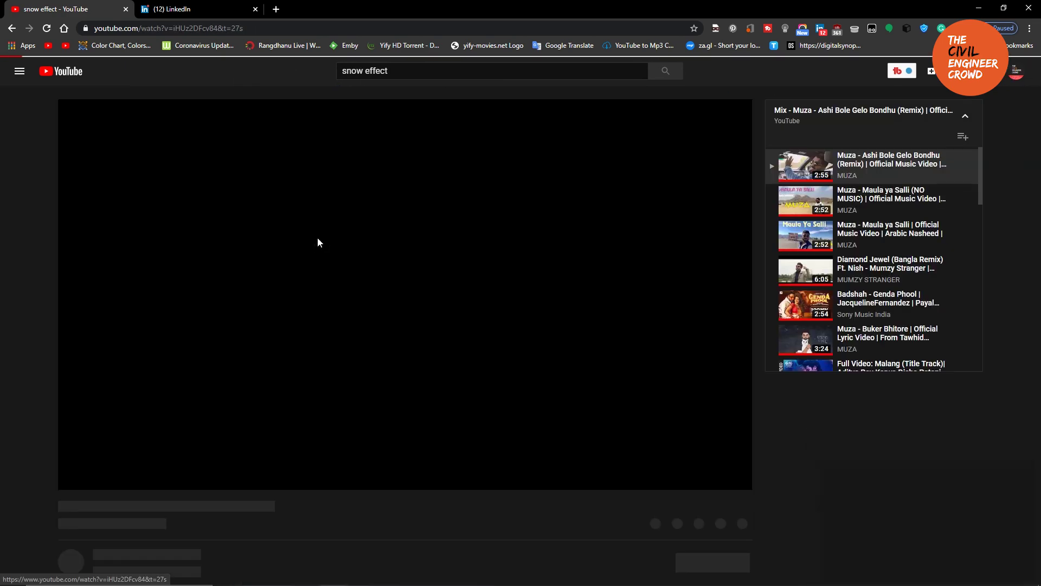
{"action": "left_click", "coordinate": [273, 142]}
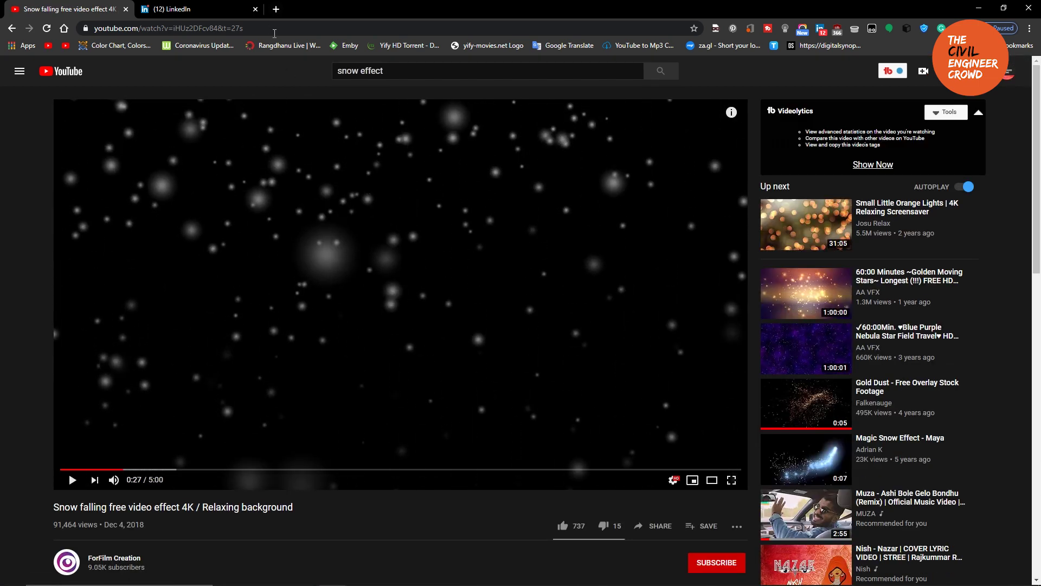
{"action": "left_click", "coordinate": [281, 29]}
{"action": "key", "text": "ctrl+c"}
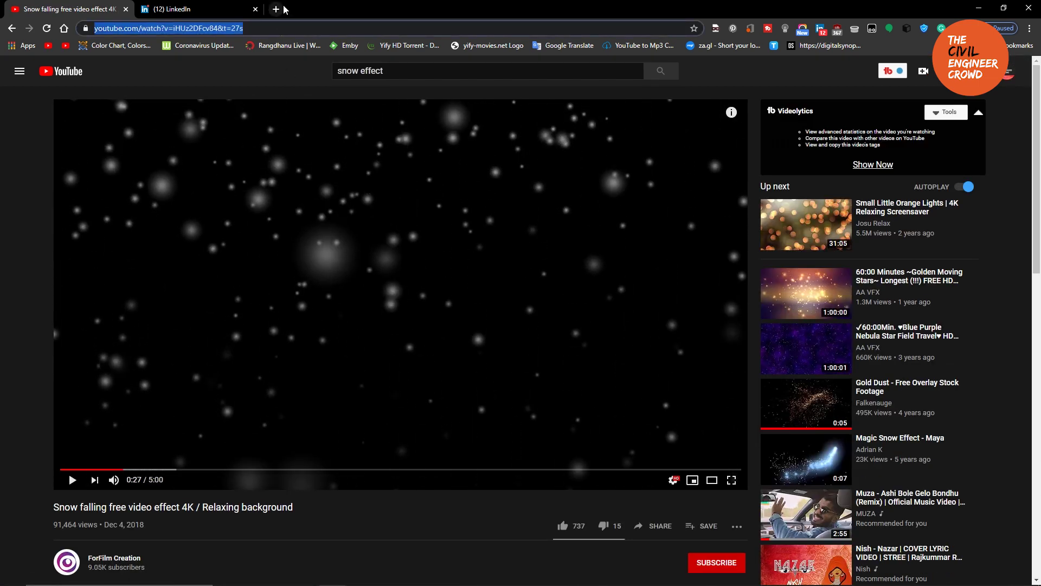
{"action": "left_click", "coordinate": [277, 9]}
{"action": "type", "text": "do"}
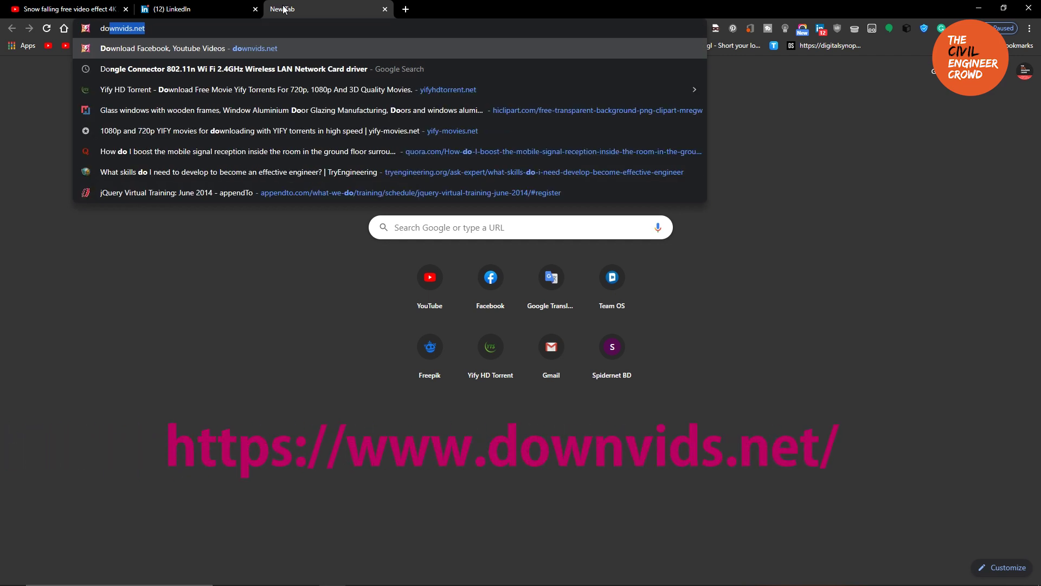
Step: Paste the snow video link into downvids.net and save it as an MP4 in Downloads
{"action": "key", "text": "Return"}
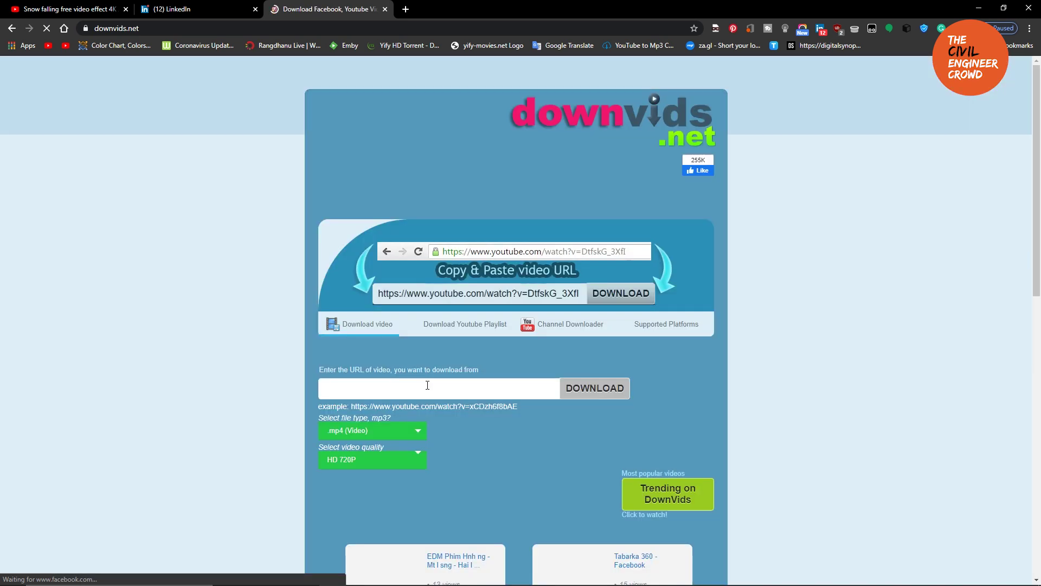
{"action": "right_click", "coordinate": [427, 388]}
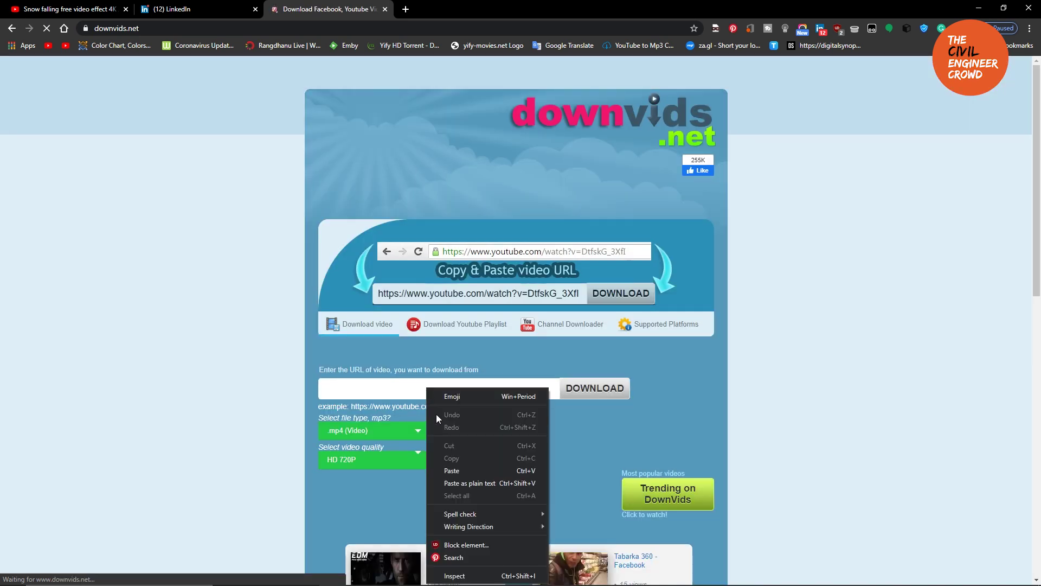
{"action": "left_click", "coordinate": [446, 470]}
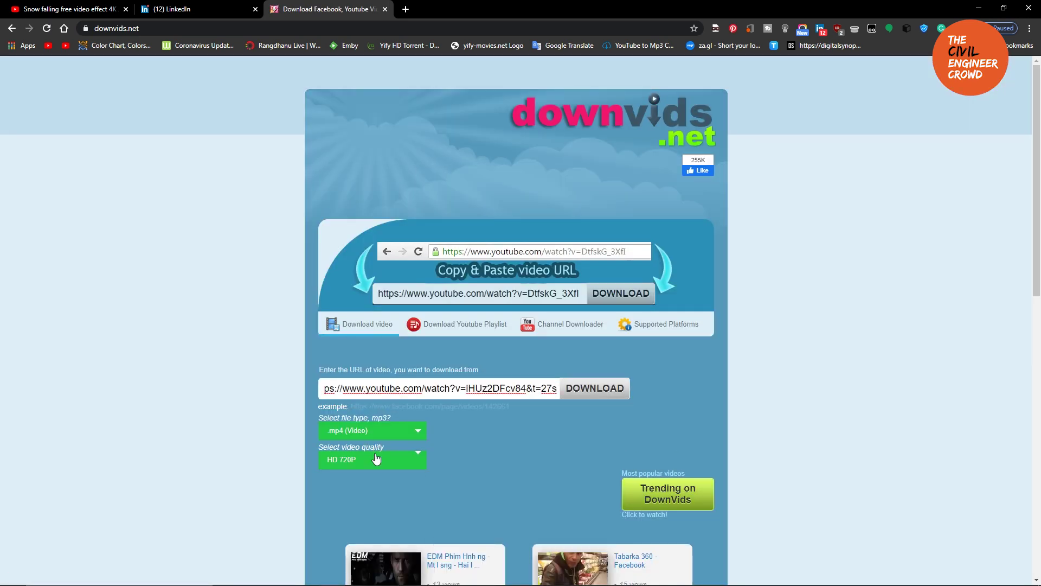
{"action": "left_click", "coordinate": [604, 401]}
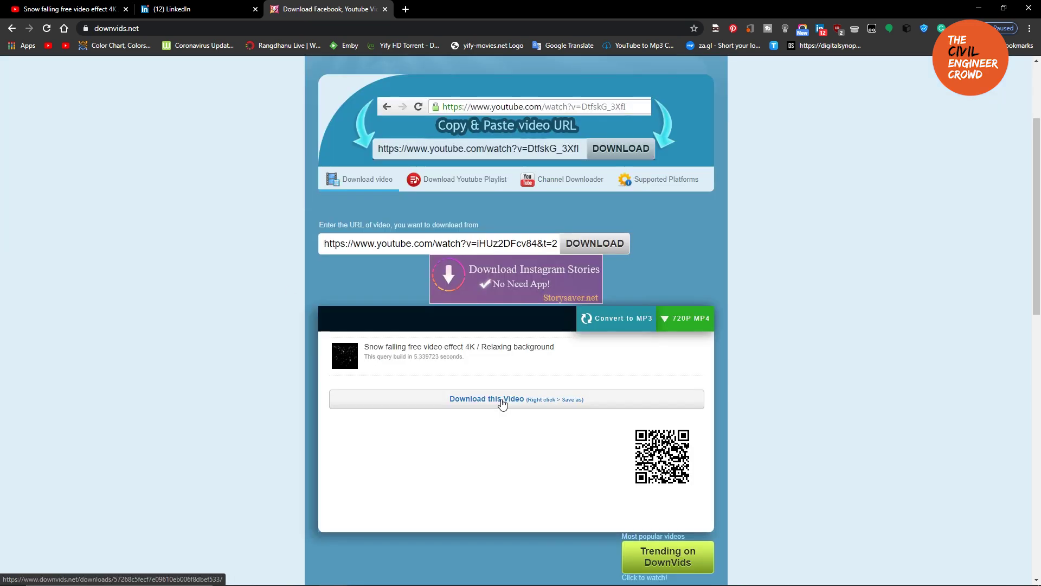
{"action": "left_click", "coordinate": [502, 404]}
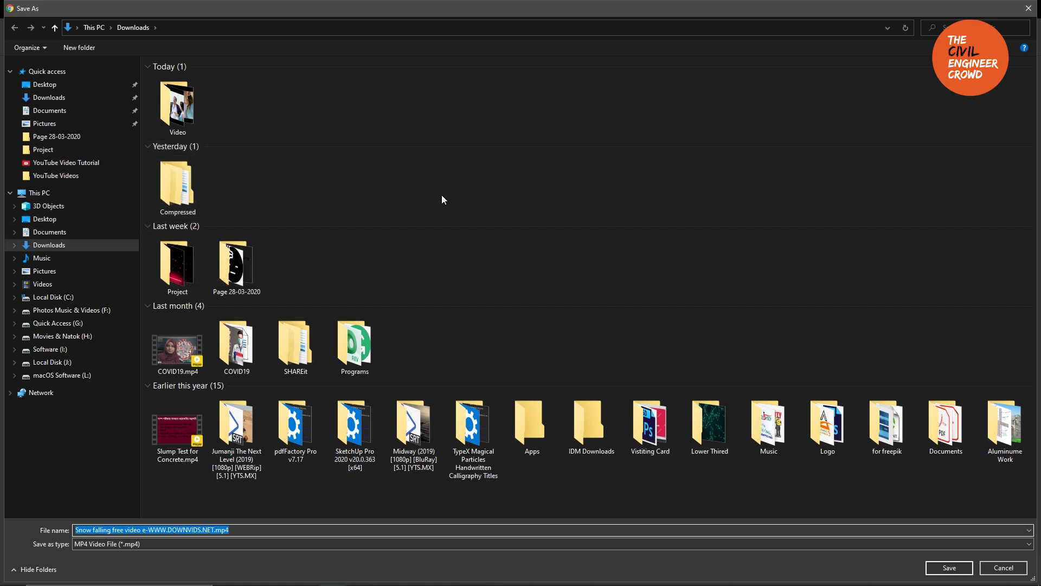
{"action": "key", "text": "Return"}
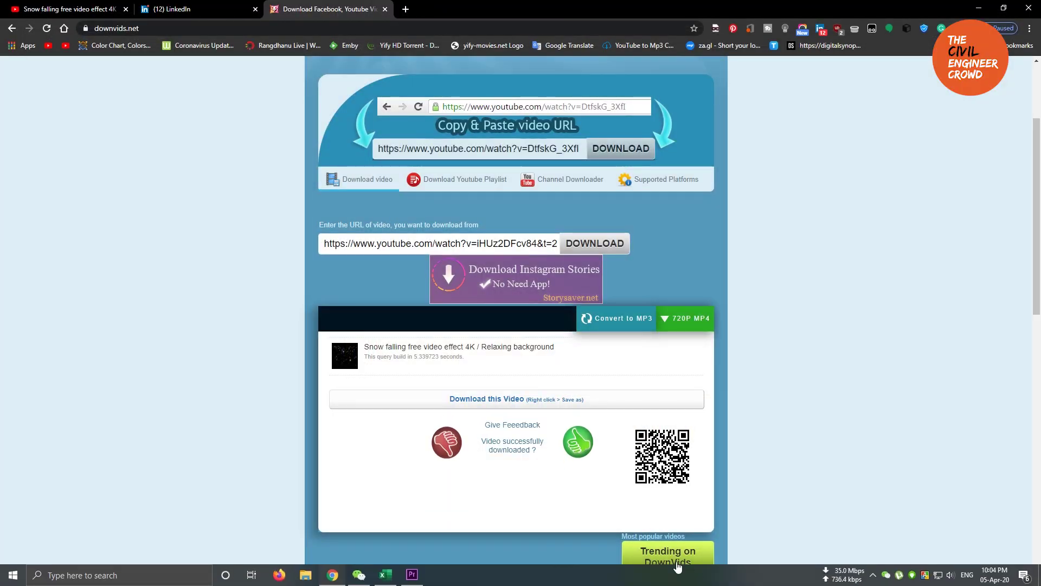
{"action": "left_click", "coordinate": [413, 576]}
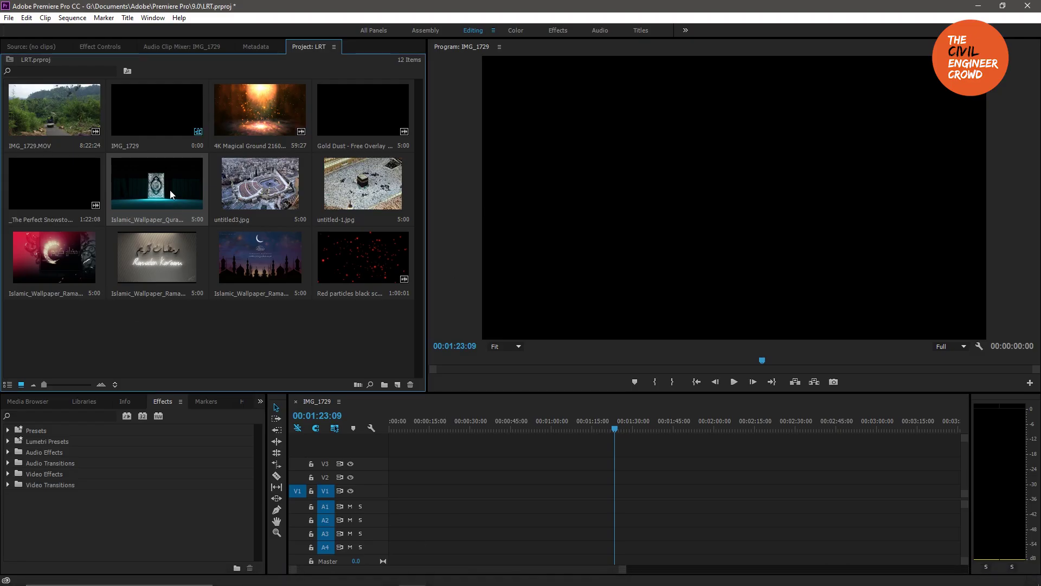
Step: Place Islamic_Wallpaper_Quran at the start of V1 and extend it to 00:01:57:14
{"action": "left_click_drag", "start_coordinate": [165, 190], "coordinate": [393, 507]}
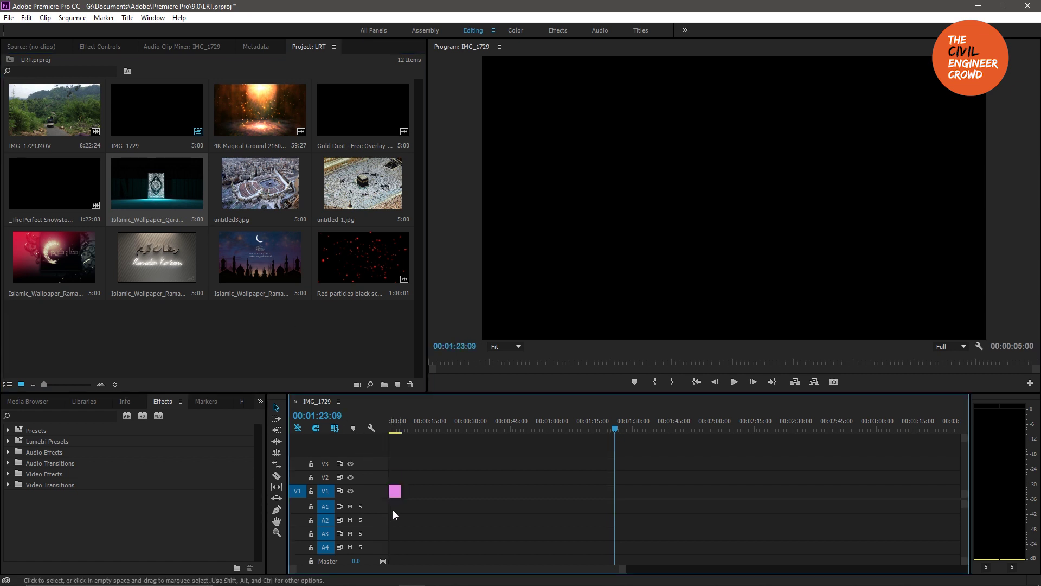
{"action": "left_click_drag", "start_coordinate": [625, 570], "coordinate": [442, 568]}
{"action": "left_click_drag", "start_coordinate": [410, 491], "coordinate": [902, 491]}
{"action": "left_click_drag", "start_coordinate": [752, 432], "coordinate": [318, 430]}
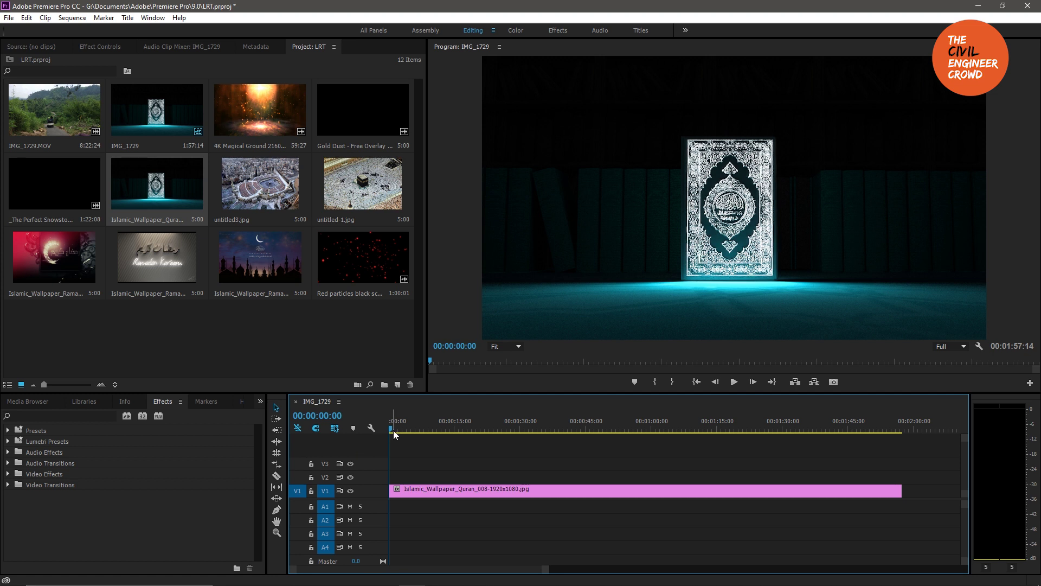
{"action": "mouse_move", "coordinate": [389, 429]}
{"action": "left_mouse_down"}
{"action": "mouse_move", "coordinate": [428, 428]}
{"action": "mouse_move", "coordinate": [401, 431]}
{"action": "left_mouse_up"}
Step: Place the 4K Magical Ground clip on V2, unlink it and delete its A2 audio
{"action": "left_click", "coordinate": [263, 118]}
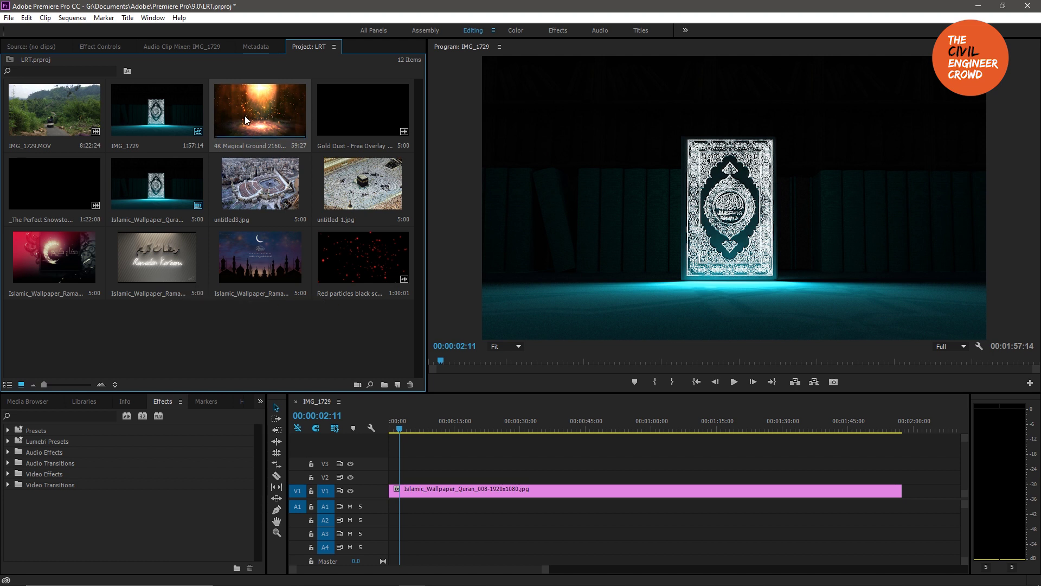
{"action": "left_click_drag", "start_coordinate": [353, 415], "coordinate": [391, 481]}
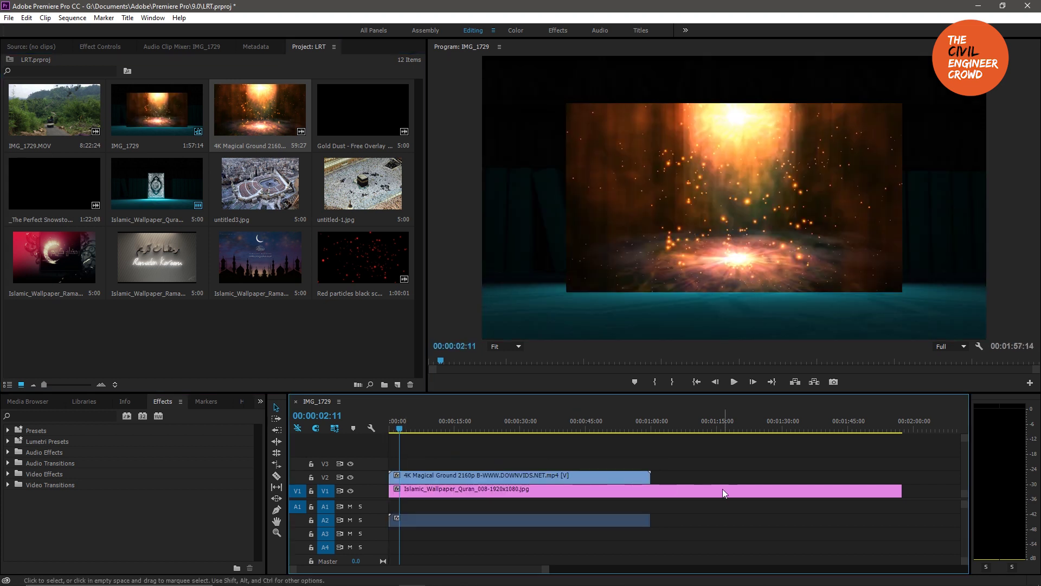
{"action": "right_click", "coordinate": [542, 480]}
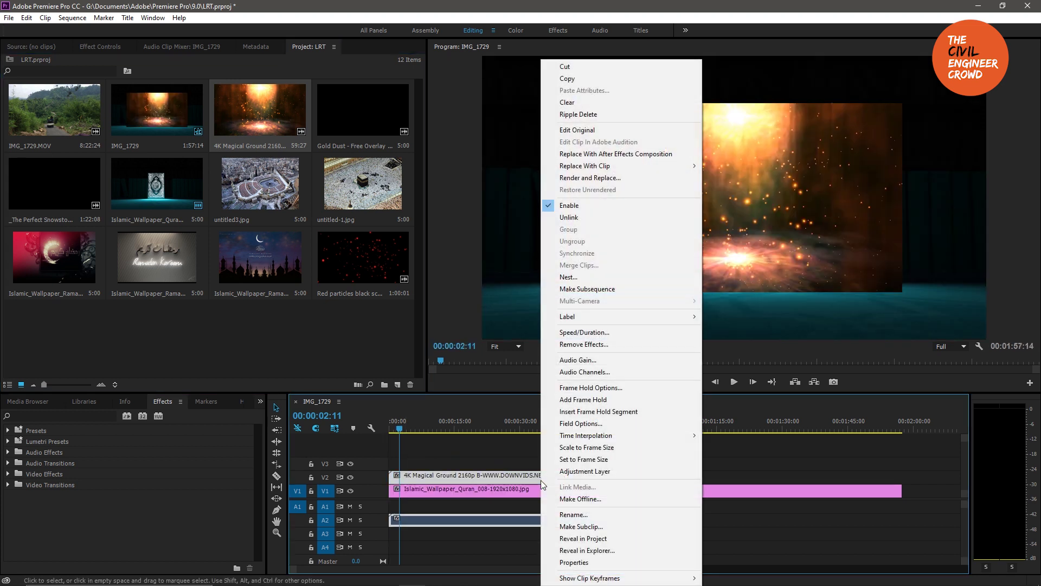
{"action": "left_click", "coordinate": [467, 546]}
{"action": "left_click", "coordinate": [464, 523]}
{"action": "right_click", "coordinate": [478, 483]}
{"action": "left_click", "coordinate": [523, 221]}
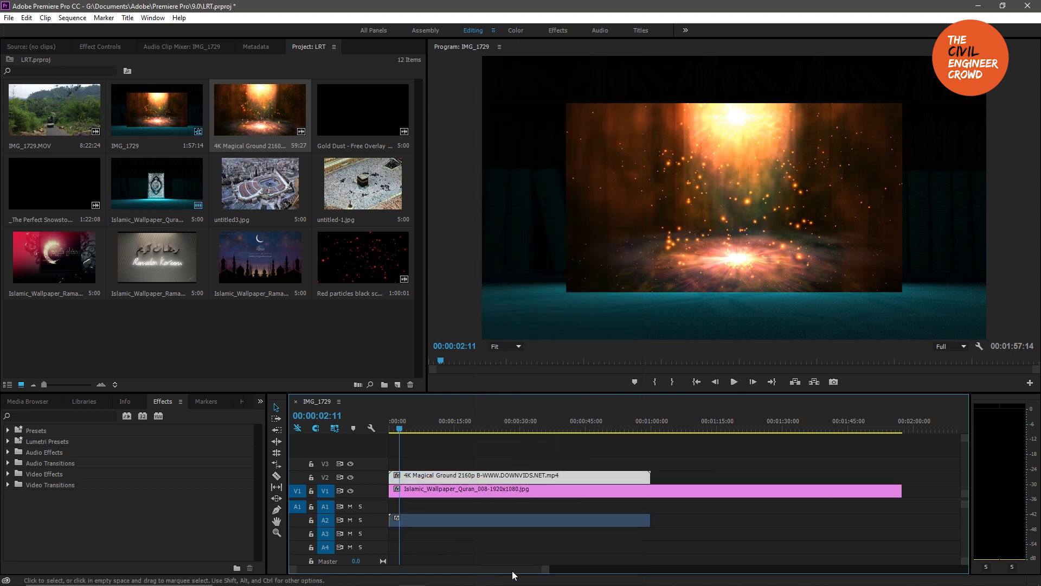
{"action": "left_click", "coordinate": [484, 518]}
{"action": "key", "text": "Delete"}
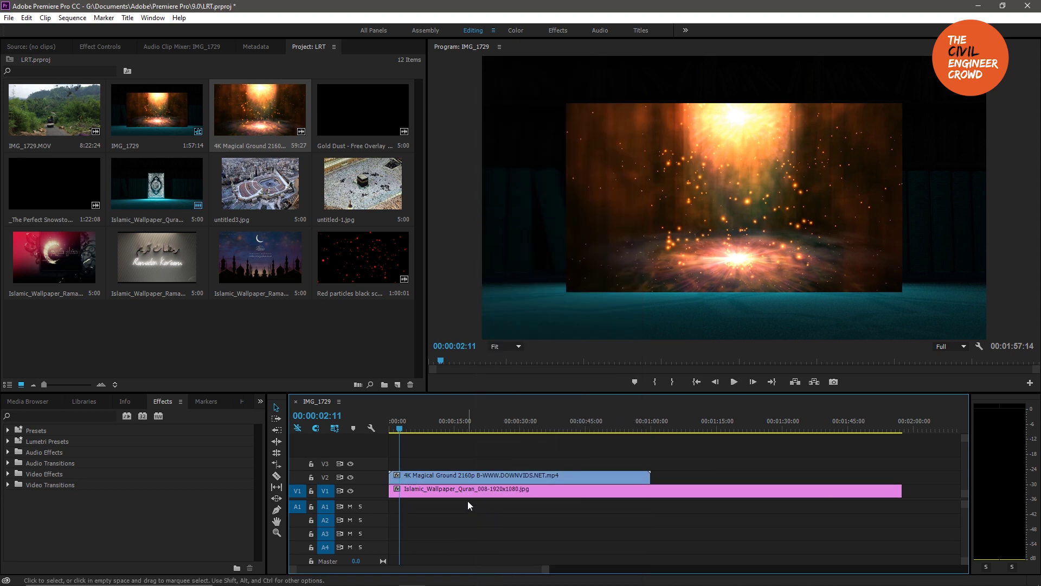
Step: Scale the Magical Ground clip to frame size
{"action": "left_click_drag", "start_coordinate": [401, 428], "coordinate": [479, 428]}
{"action": "left_click", "coordinate": [659, 202]}
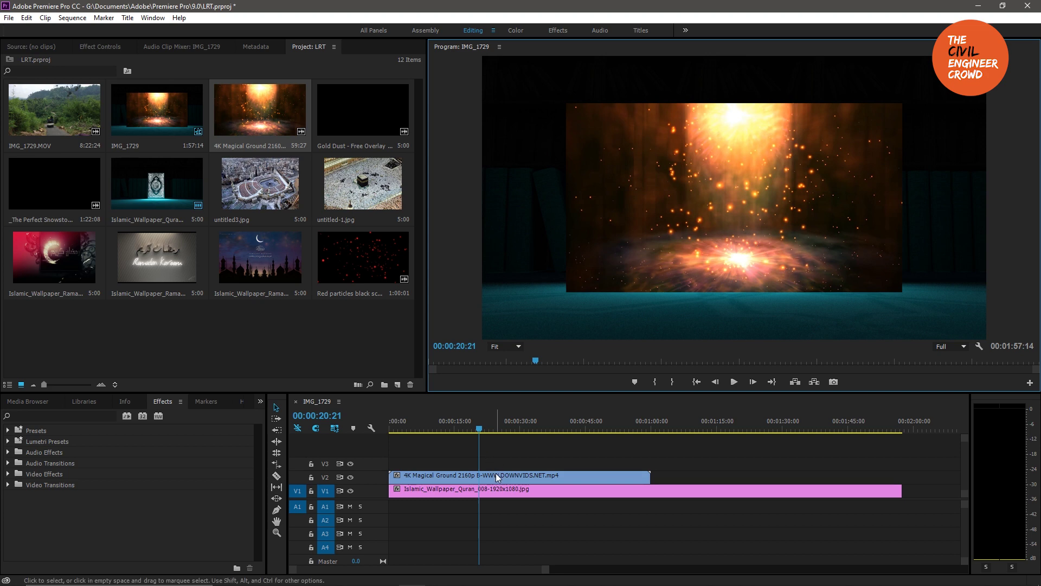
{"action": "right_click", "coordinate": [538, 478]}
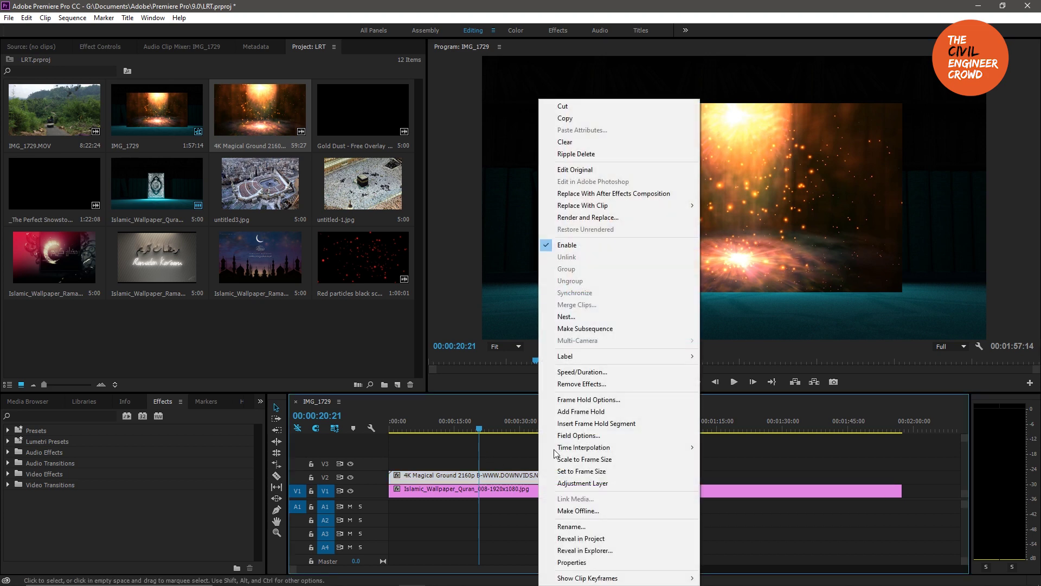
{"action": "left_click", "coordinate": [582, 460]}
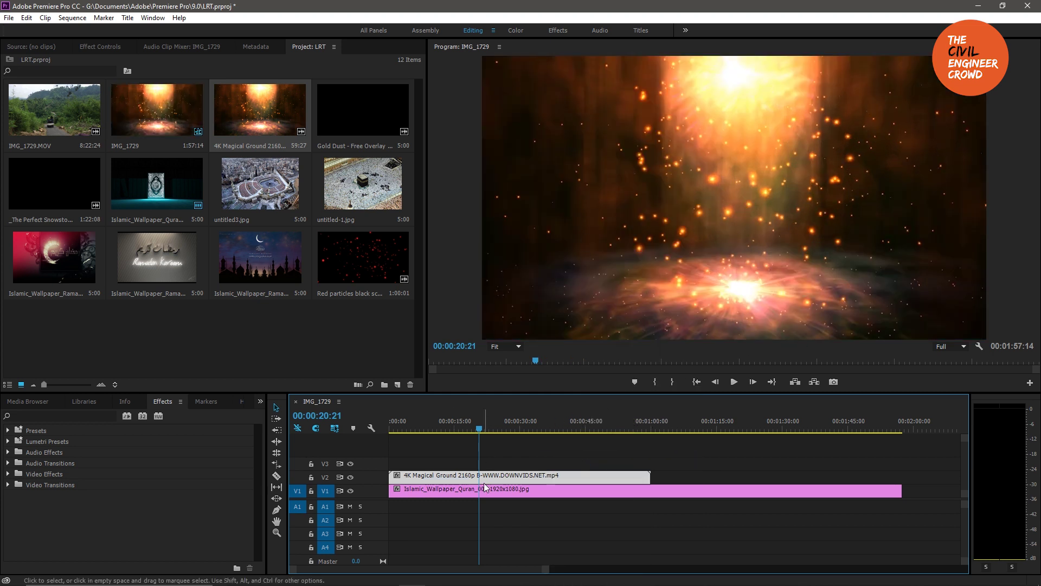
Step: Set the Magical Ground clip's Opacity blend mode to Screen and preview from the start
{"action": "left_click", "coordinate": [90, 46]}
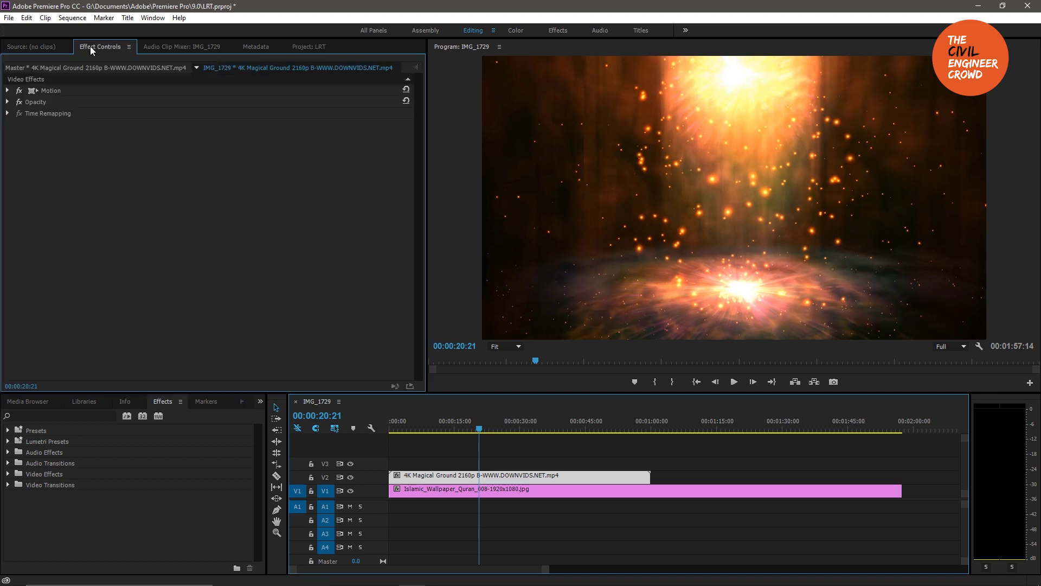
{"action": "left_click", "coordinate": [7, 102]}
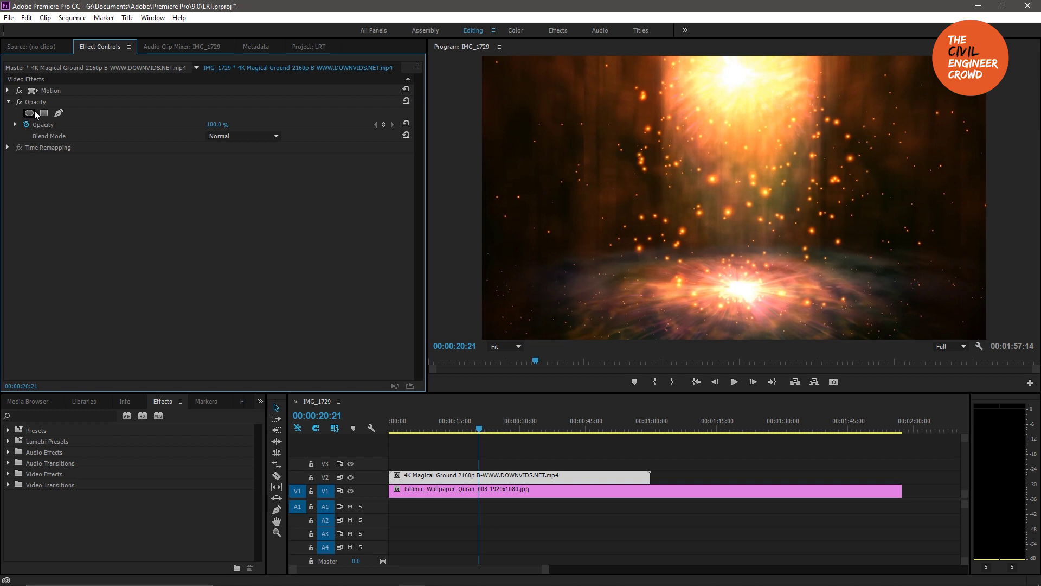
{"action": "left_click", "coordinate": [231, 140]}
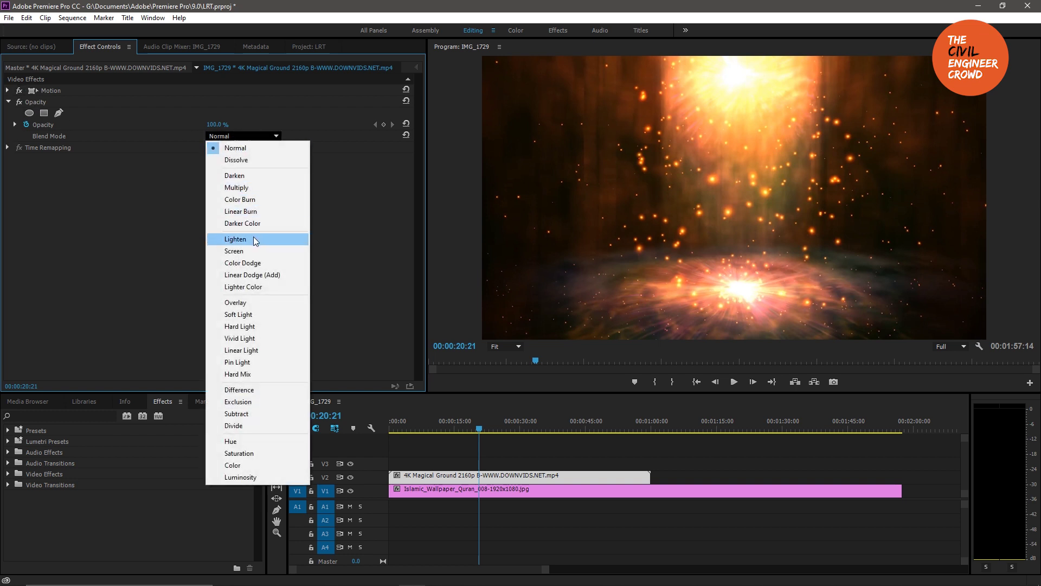
{"action": "left_click", "coordinate": [239, 252]}
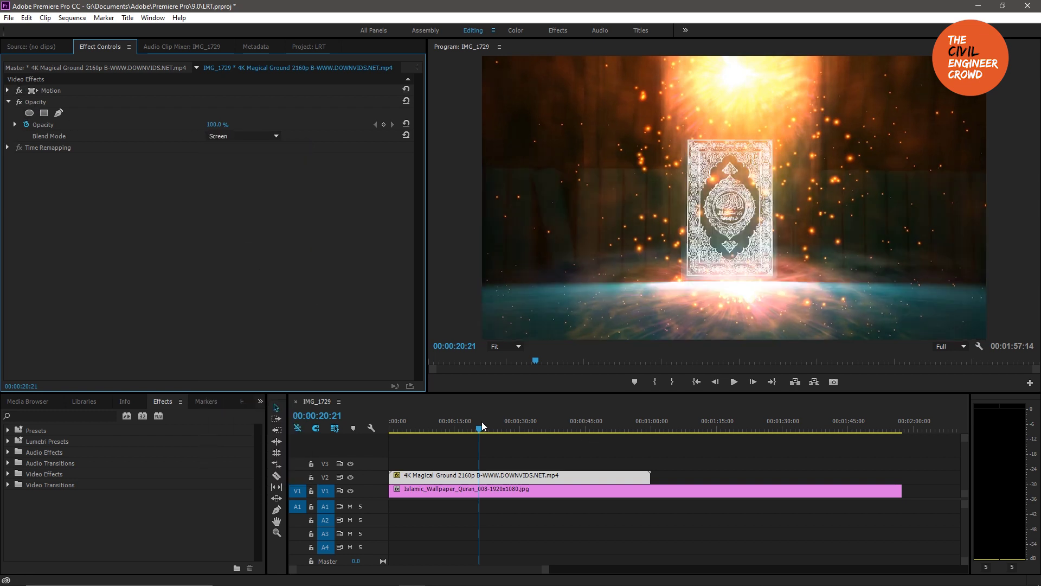
{"action": "key", "text": "Home"}
{"action": "key", "text": "space"}
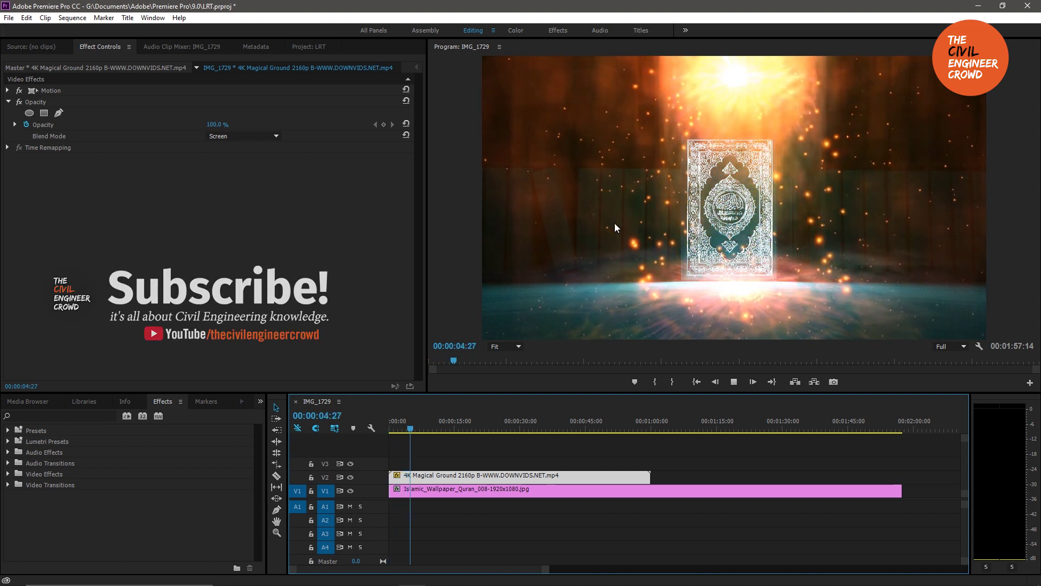
{"action": "key", "text": "space"}
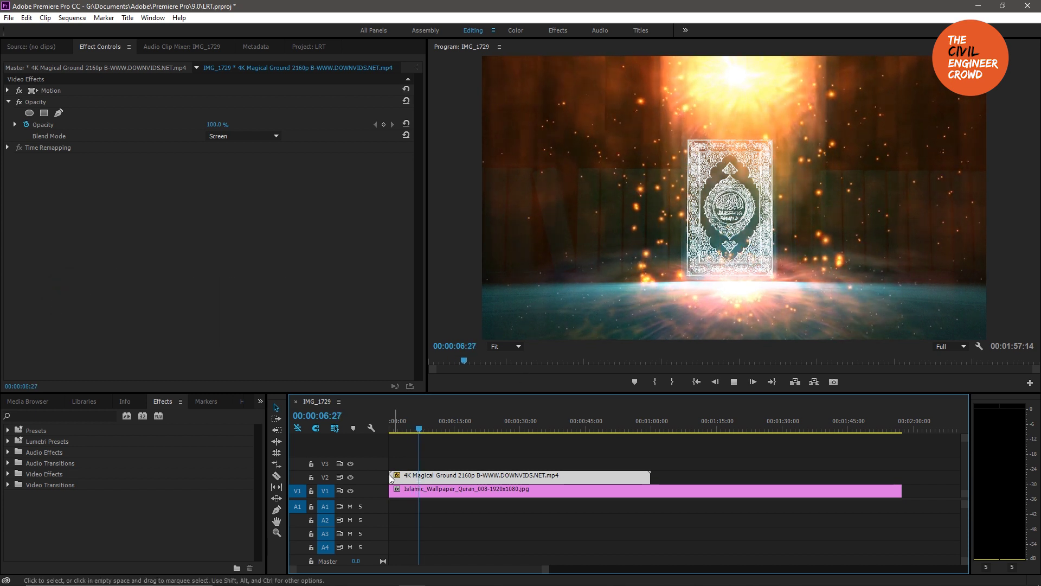
{"action": "left_click", "coordinate": [53, 415]}
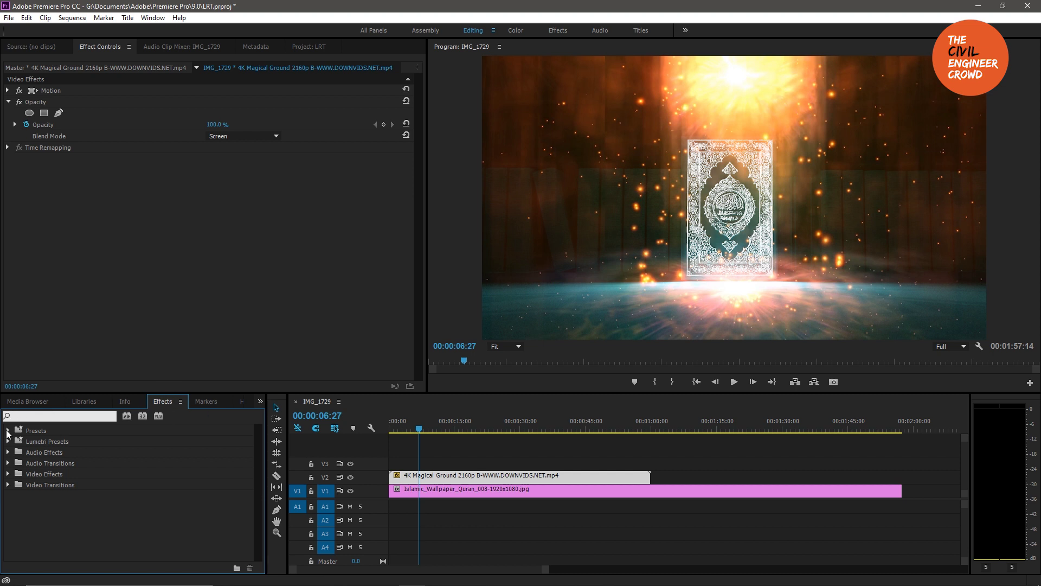
Step: Apply Brightness & Contrast to Magical Ground with brightness -33.0 and contrast 15.0, then preview
{"action": "type", "text": "nri"}
{"action": "type", "text": "bri"}
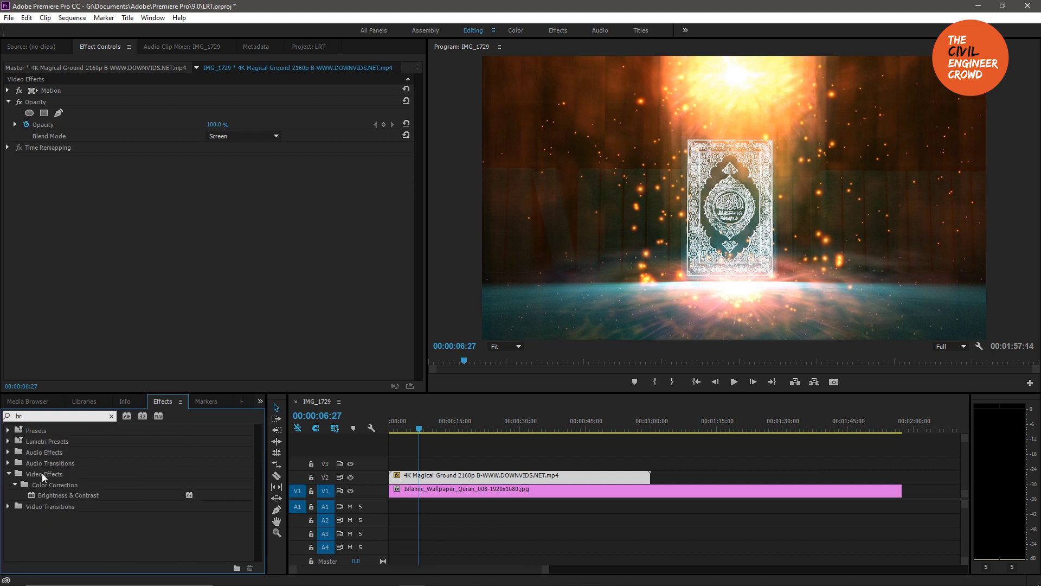
{"action": "left_click_drag", "start_coordinate": [50, 496], "coordinate": [421, 476]}
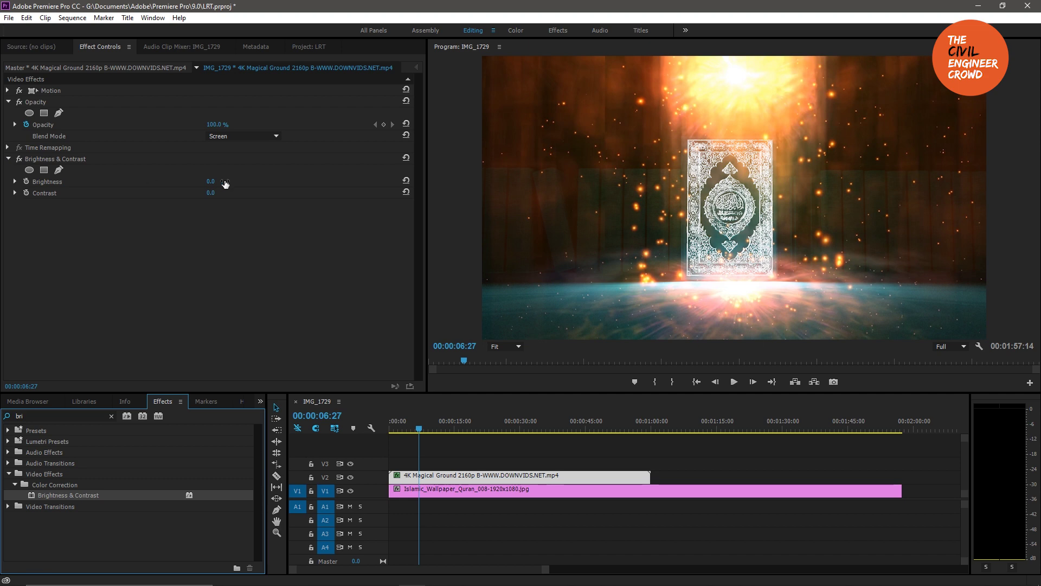
{"action": "left_click_drag", "start_coordinate": [203, 181], "coordinate": [191, 181]}
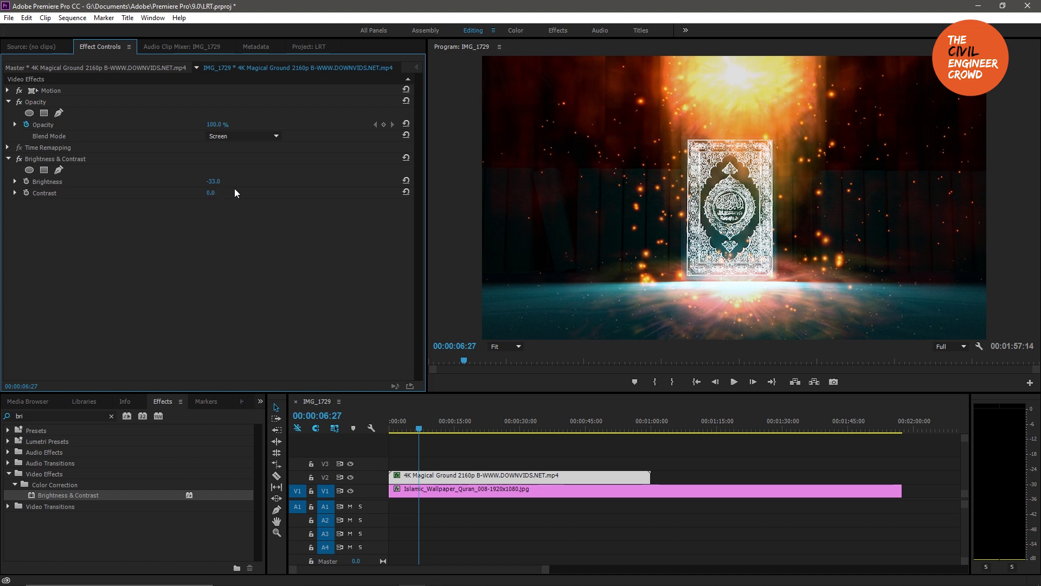
{"action": "left_click_drag", "start_coordinate": [211, 192], "coordinate": [219, 193]}
{"action": "key", "text": "space"}
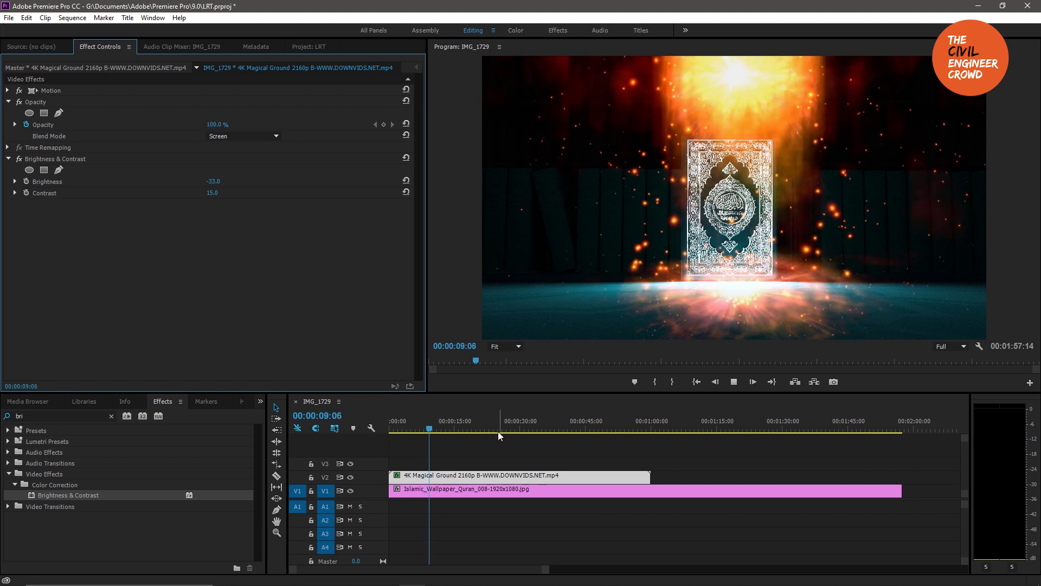
{"action": "key", "text": "space"}
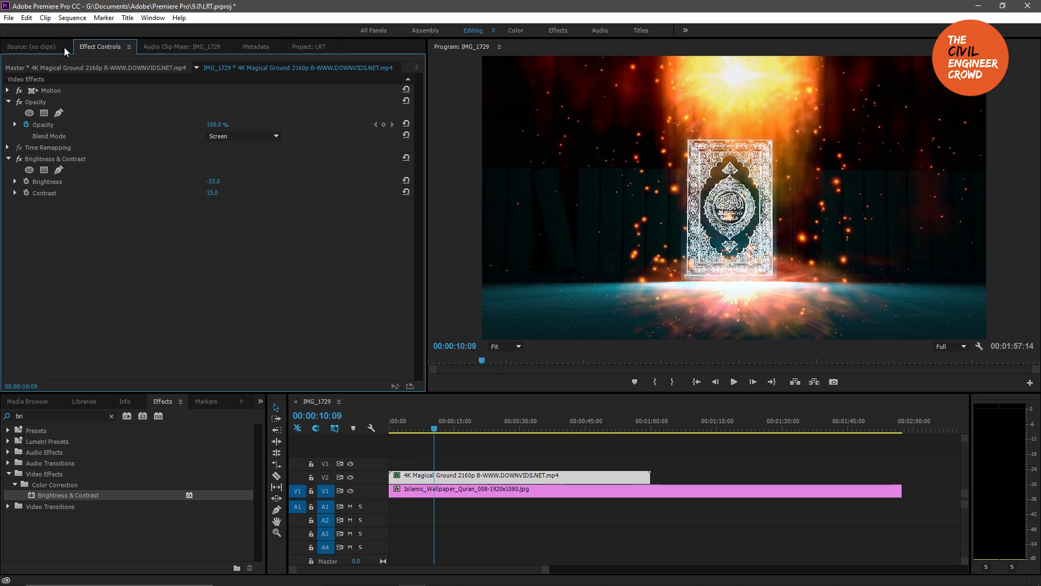
{"action": "left_click", "coordinate": [312, 47]}
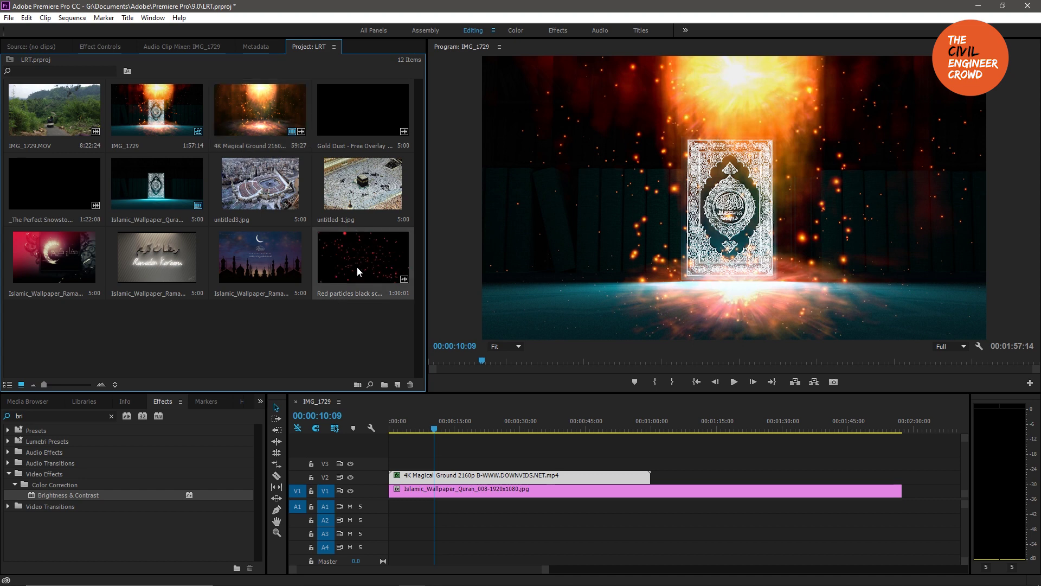
Step: Place the Red particles clip on V2 at one minute, unlink it and delete its audio
{"action": "left_click_drag", "start_coordinate": [339, 262], "coordinate": [657, 477]}
{"action": "right_click", "coordinate": [681, 478]}
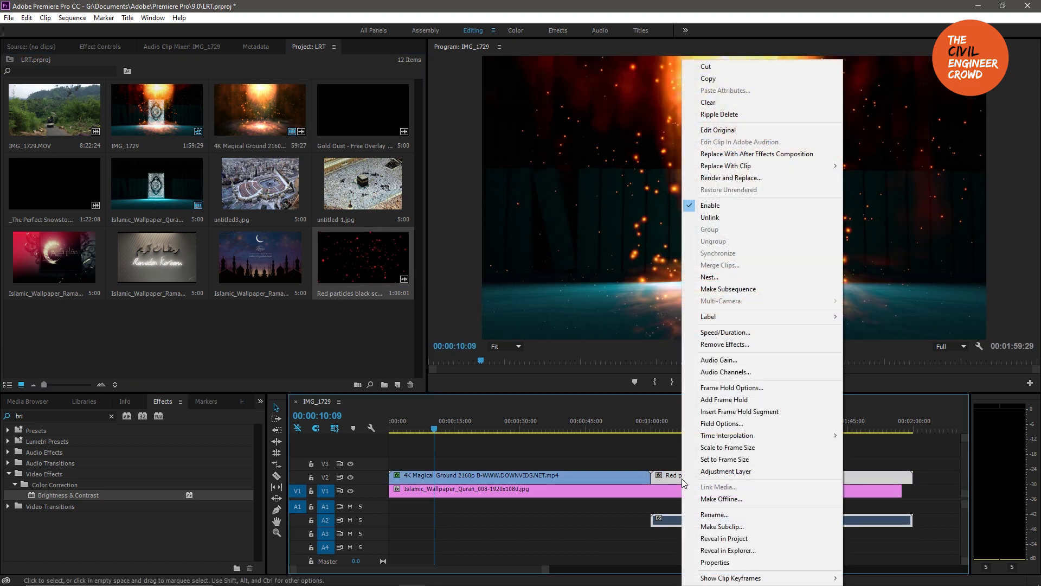
{"action": "left_click", "coordinate": [721, 217]}
{"action": "left_click", "coordinate": [731, 523]}
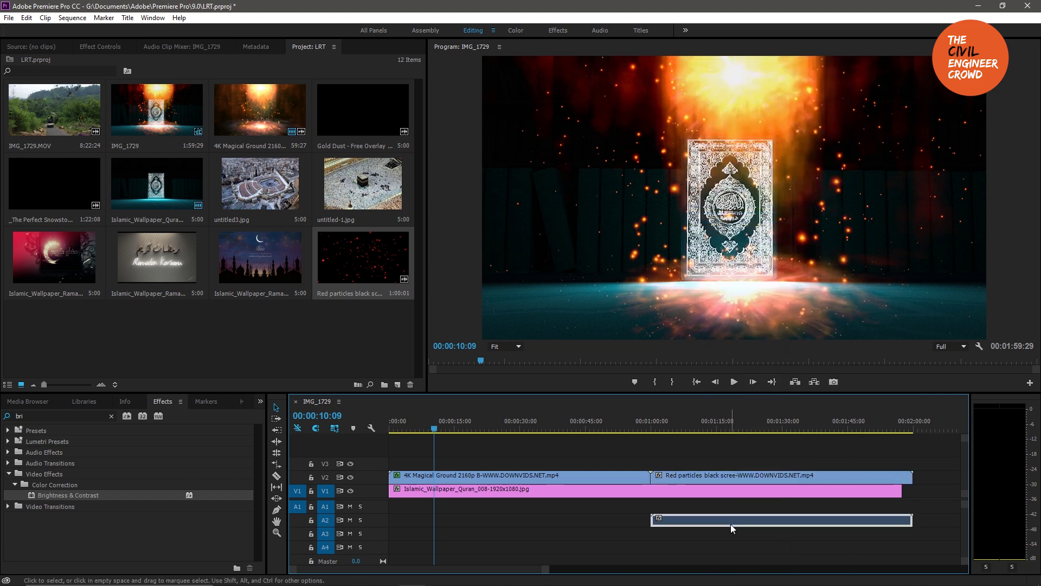
{"action": "key", "text": "Delete"}
Step: Scale the Red particles clip to frame size
{"action": "left_click", "coordinate": [717, 430]}
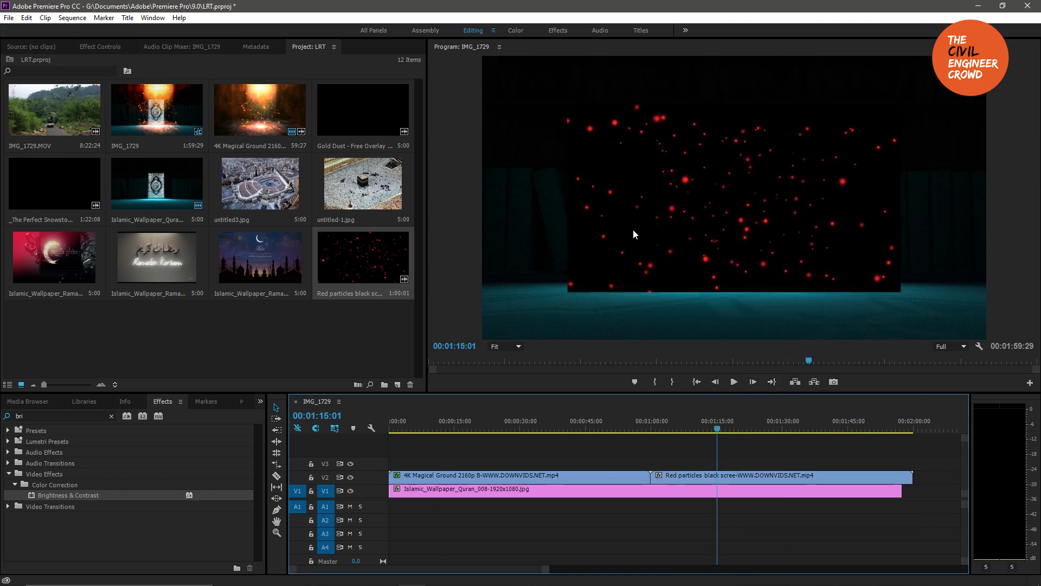
{"action": "right_click", "coordinate": [747, 478]}
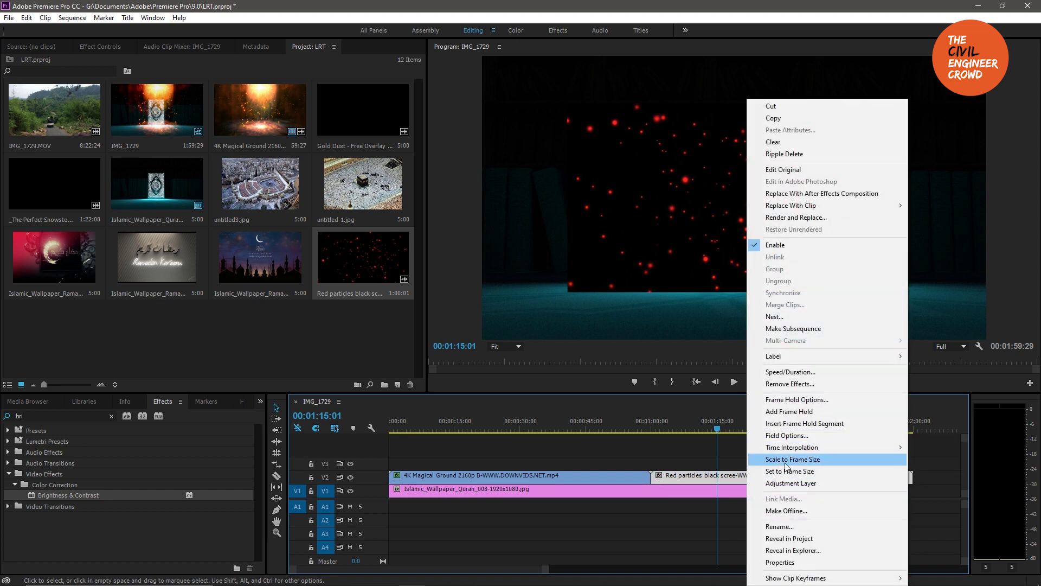
{"action": "left_click", "coordinate": [786, 460]}
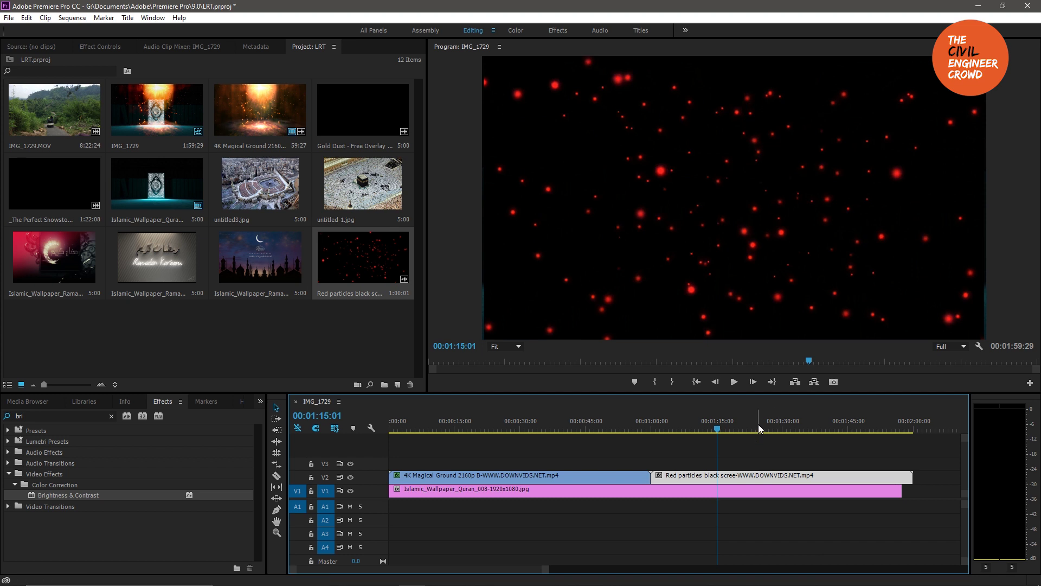
{"action": "left_click", "coordinate": [110, 48]}
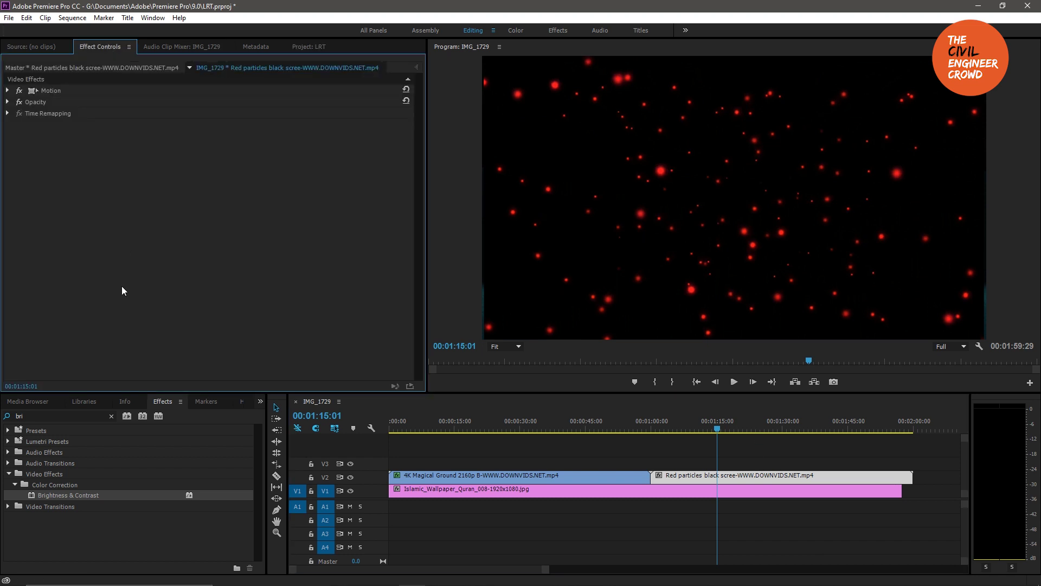
Step: Set the Red particles clip's blend mode to Screen and preview around 00:01:24:10
{"action": "left_click", "coordinate": [8, 102]}
{"action": "left_click", "coordinate": [217, 136]}
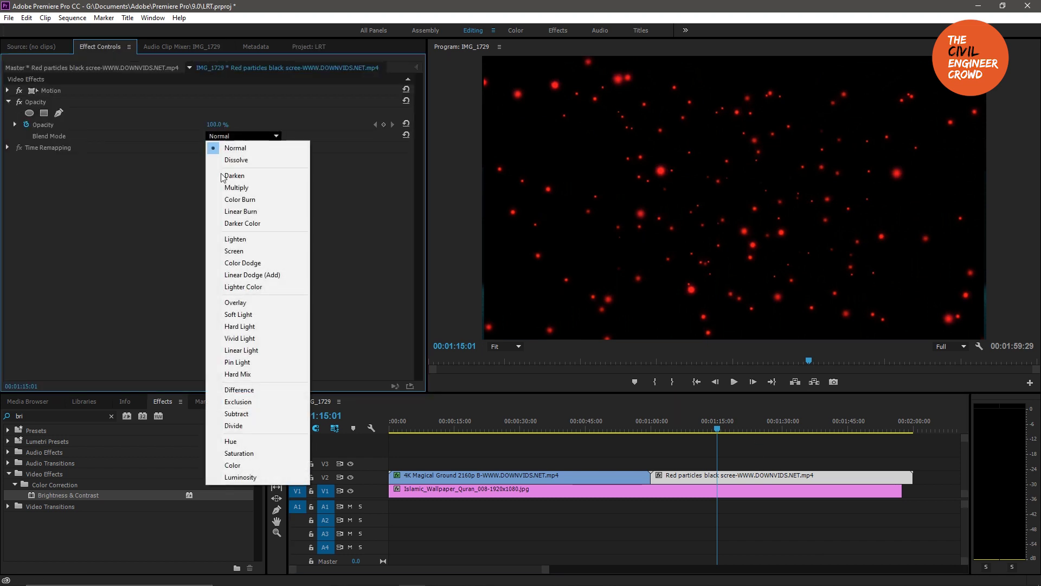
{"action": "left_click", "coordinate": [236, 250]}
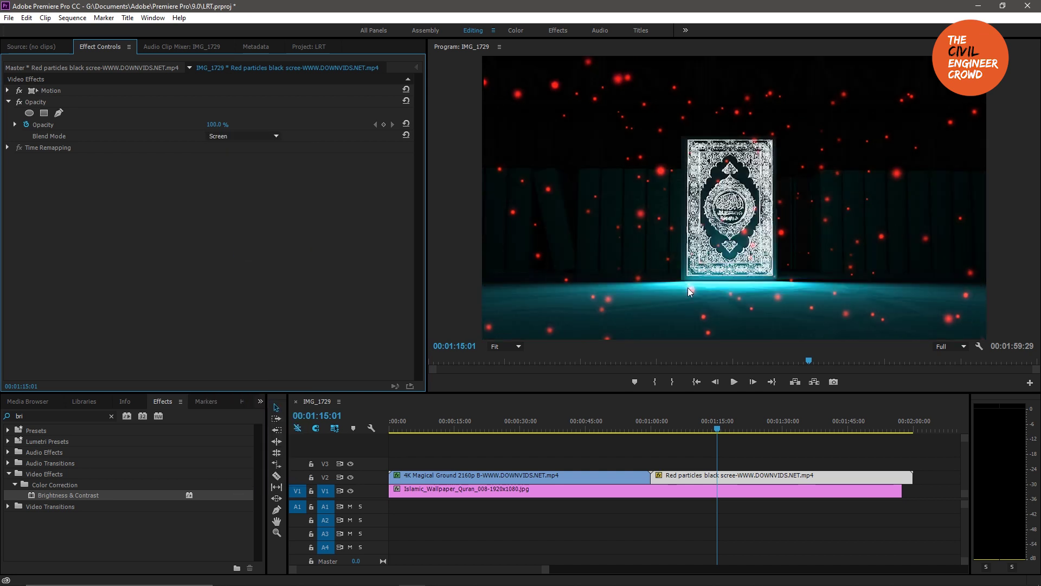
{"action": "left_click", "coordinate": [758, 429]}
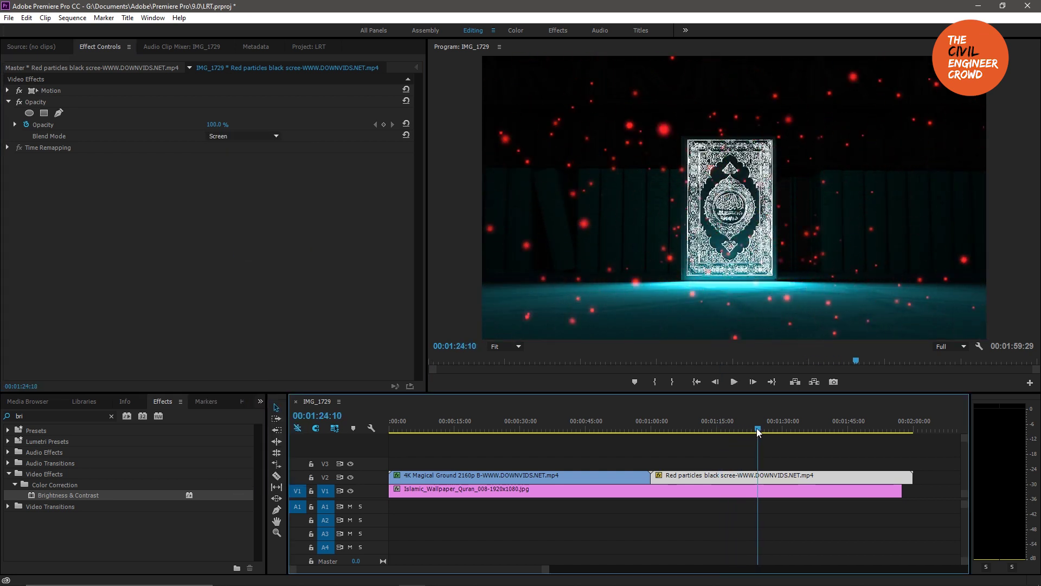
{"action": "left_click_drag", "start_coordinate": [757, 429], "coordinate": [743, 429]}
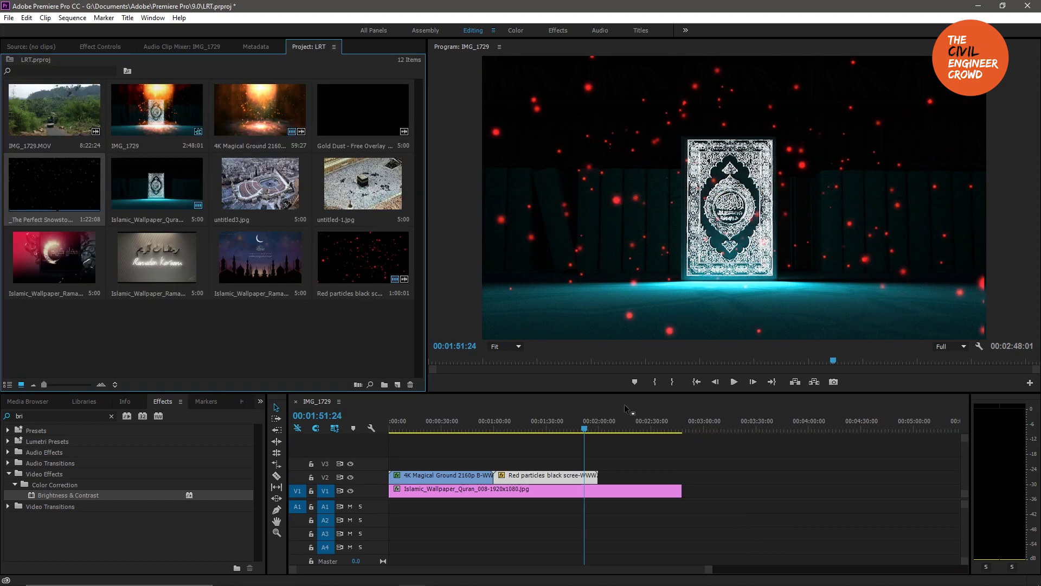
Step: Add the Perfect Snowstorm clip to V2 after Red particles, unlink it and delete its audio
{"action": "left_click", "coordinate": [621, 422]}
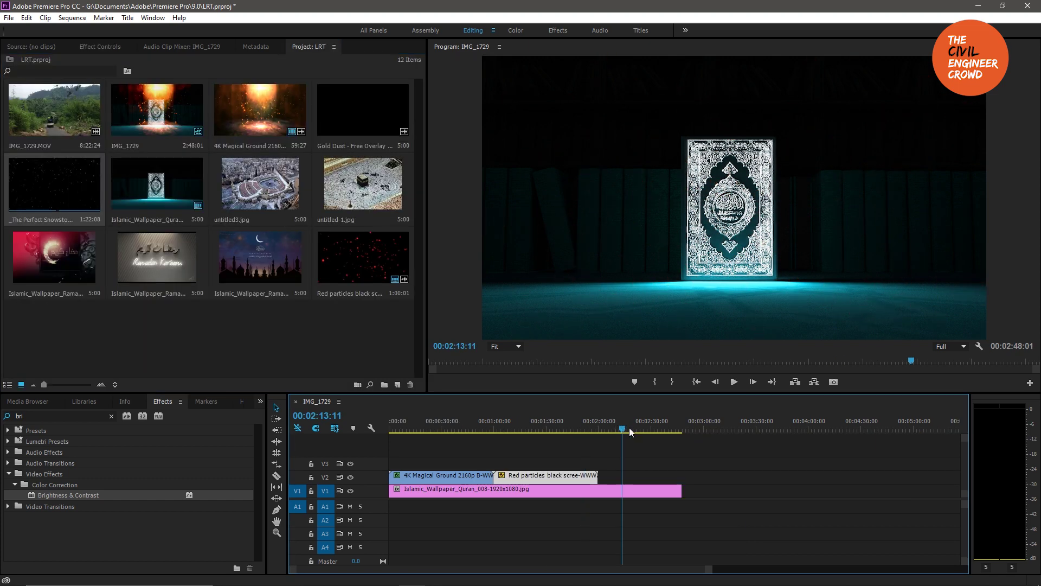
{"action": "left_click_drag", "start_coordinate": [623, 425], "coordinate": [613, 425]}
{"action": "left_click_drag", "start_coordinate": [62, 199], "coordinate": [606, 481]}
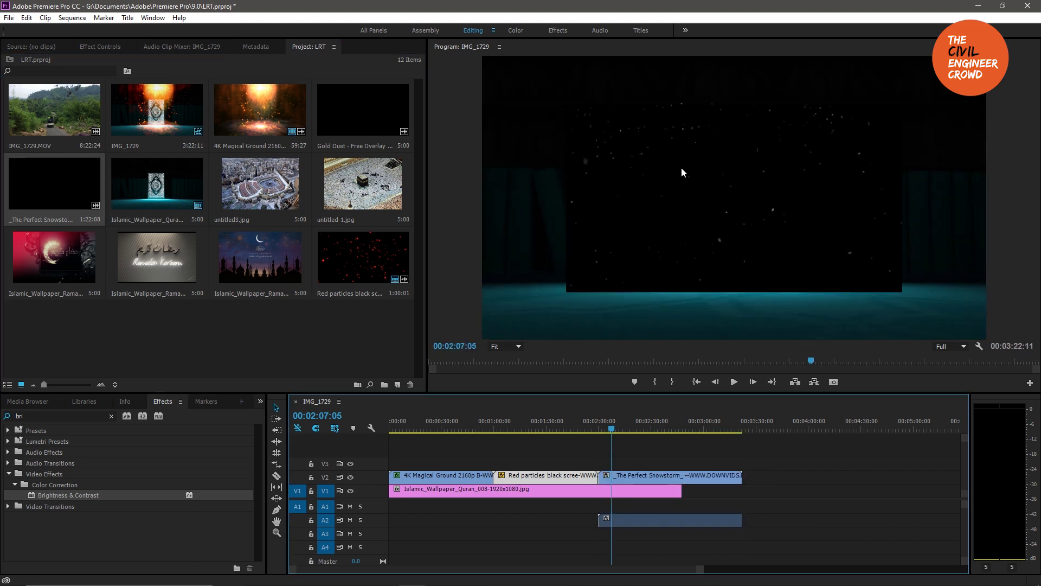
{"action": "right_click", "coordinate": [651, 477]}
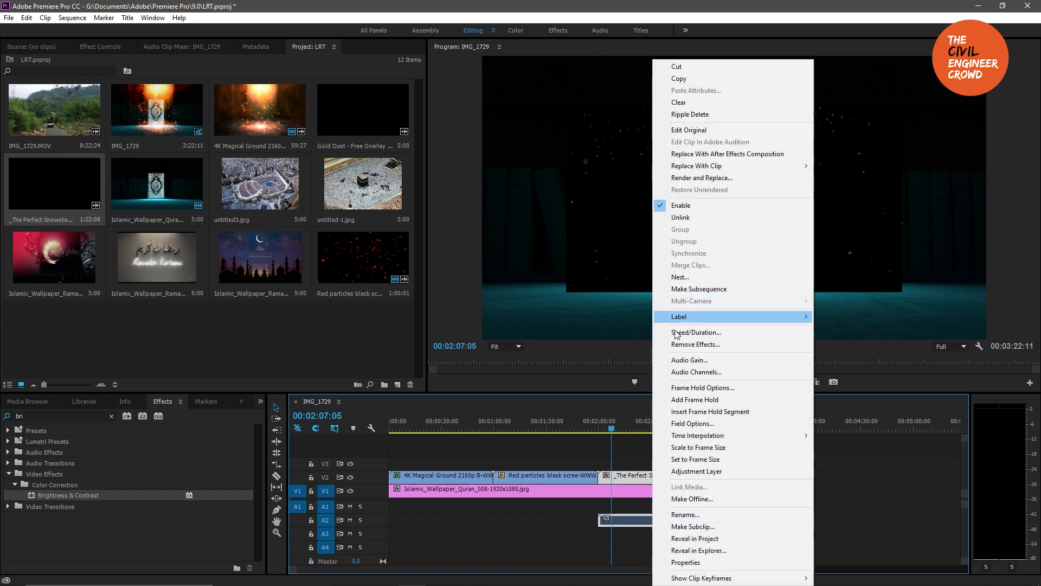
{"action": "left_click", "coordinate": [684, 217]}
{"action": "left_click", "coordinate": [643, 520]}
{"action": "key", "text": "Delete"}
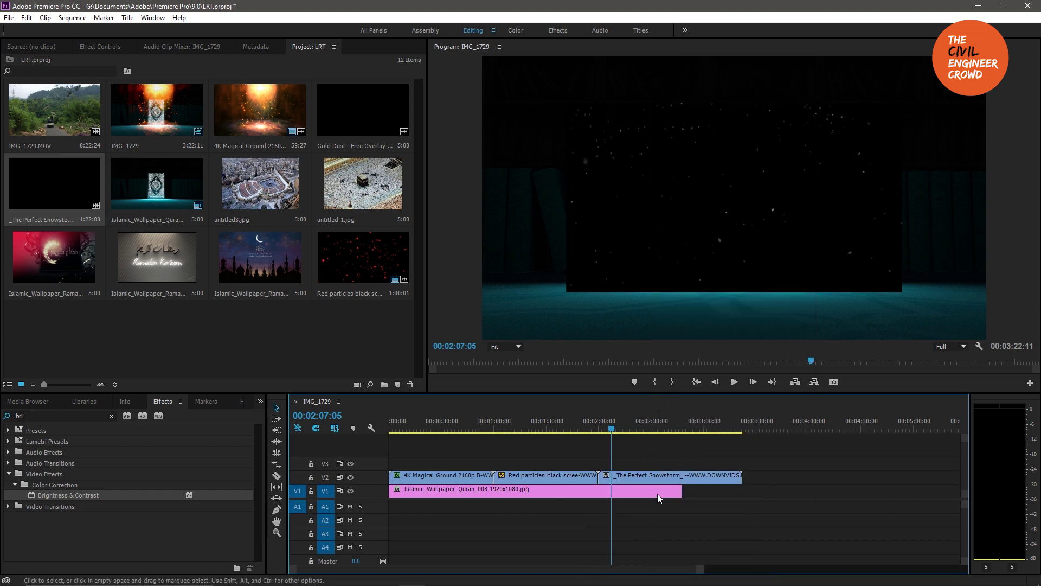
Step: Scale the Snowstorm clip to frame size
{"action": "left_click", "coordinate": [644, 481]}
{"action": "right_click", "coordinate": [644, 479]}
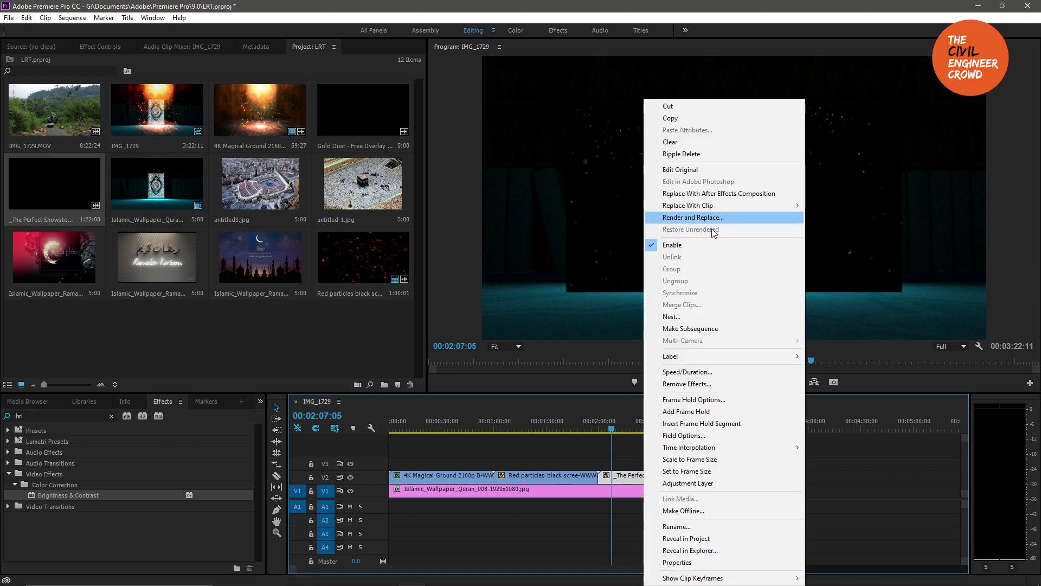
{"action": "left_click", "coordinate": [678, 460]}
{"action": "left_click", "coordinate": [94, 47]}
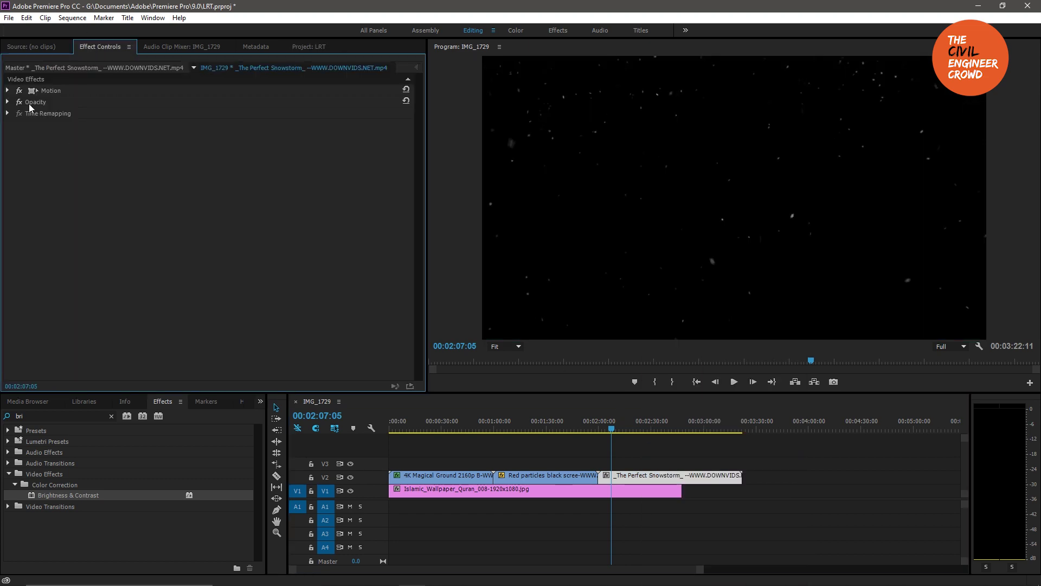
Step: Set the Perfect Snowstorm clip's Opacity blend mode to Screen, then play and scrub to review the snow
{"action": "left_click", "coordinate": [8, 102]}
{"action": "left_click", "coordinate": [233, 136]}
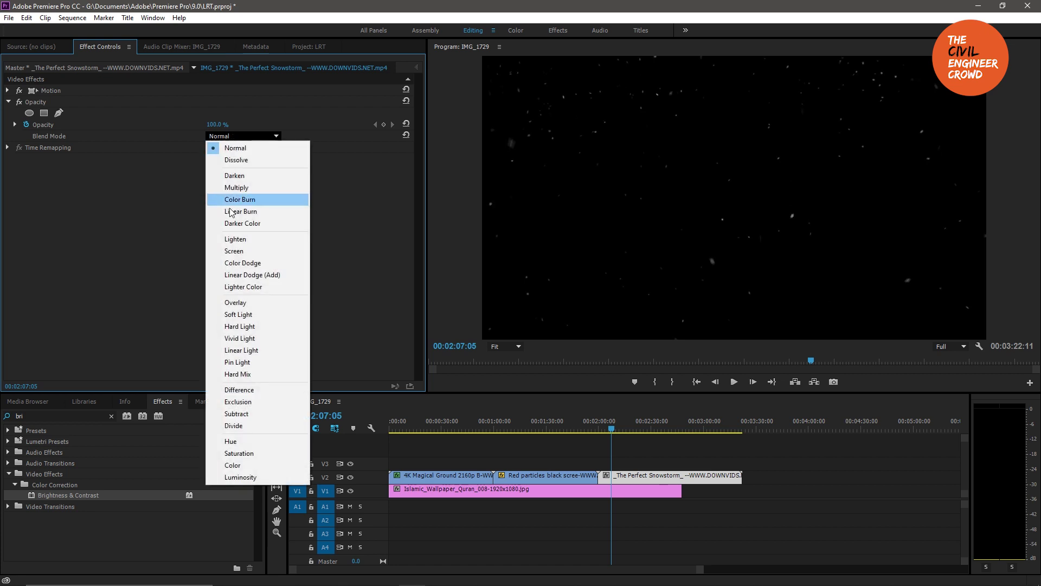
{"action": "left_click", "coordinate": [239, 251]}
{"action": "key", "text": "space"}
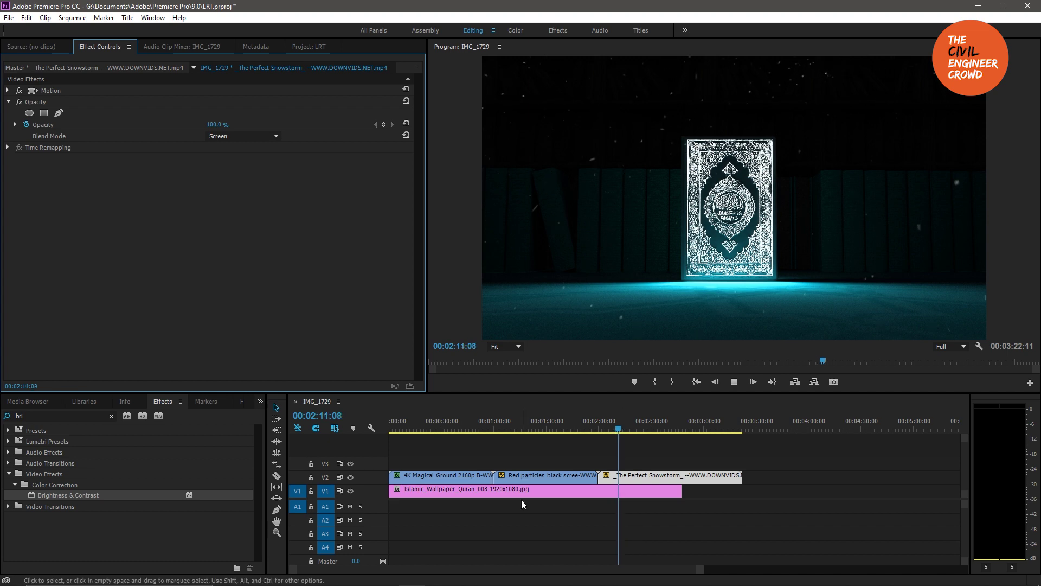
{"action": "left_click_drag", "start_coordinate": [621, 432], "coordinate": [381, 386]}
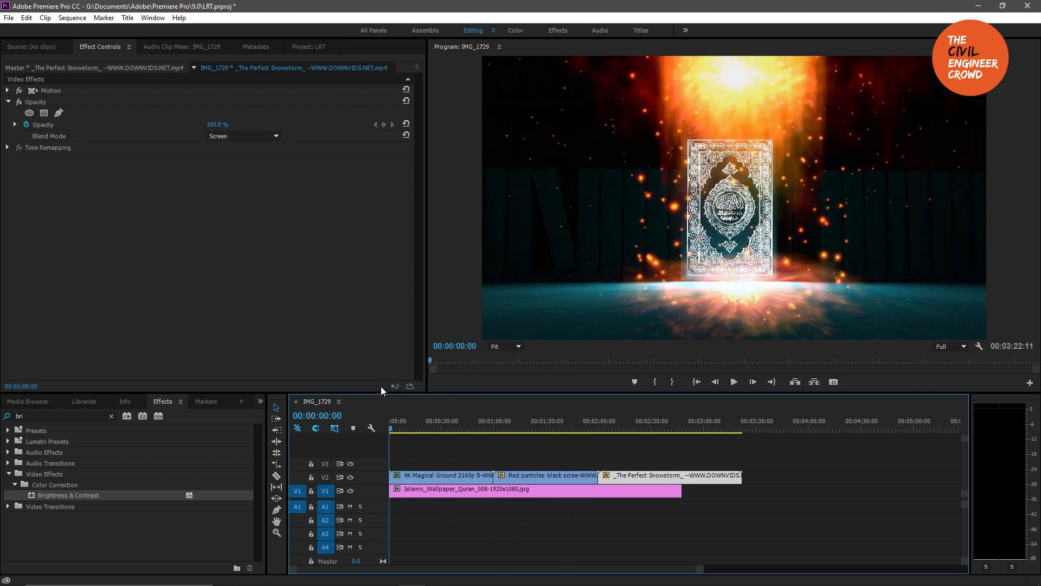
Step: In Chrome's YouTube tab, open the Small Little Orange Lights video and pause it
{"action": "left_click", "coordinate": [331, 576]}
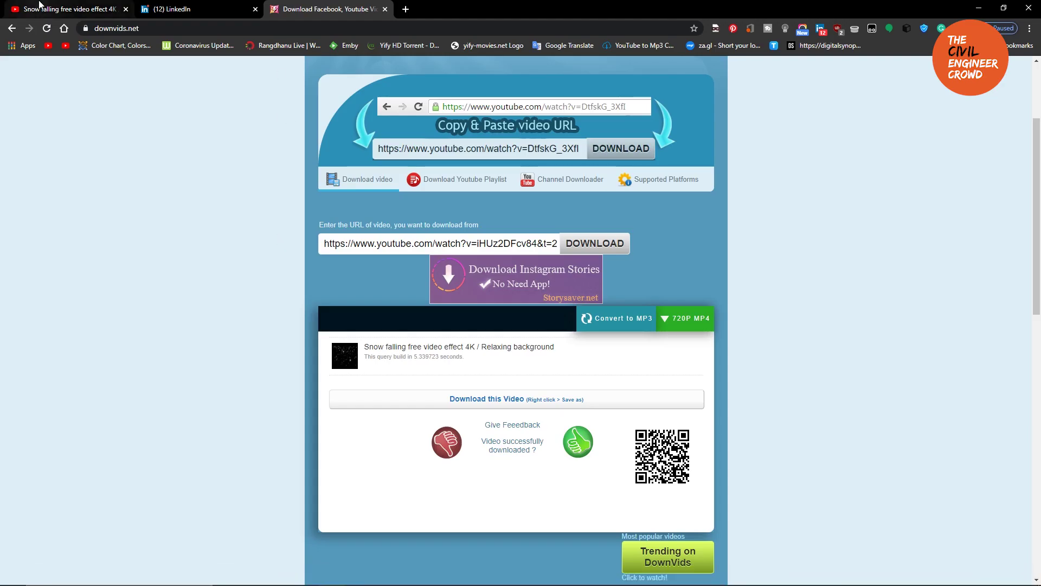
{"action": "left_click", "coordinate": [67, 9]}
{"action": "mouse_move", "coordinate": [800, 225]}
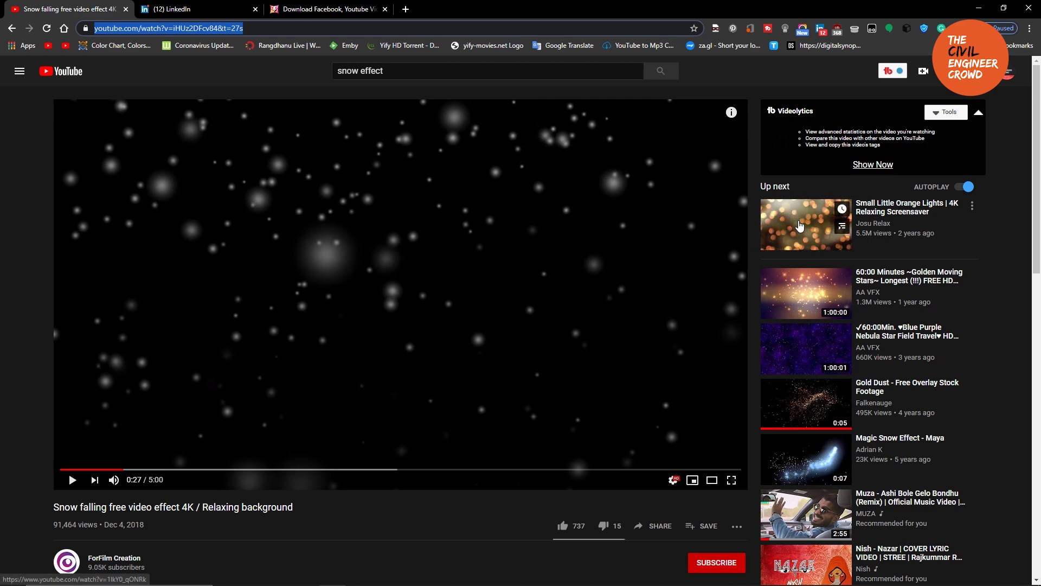
{"action": "left_click", "coordinate": [803, 226]}
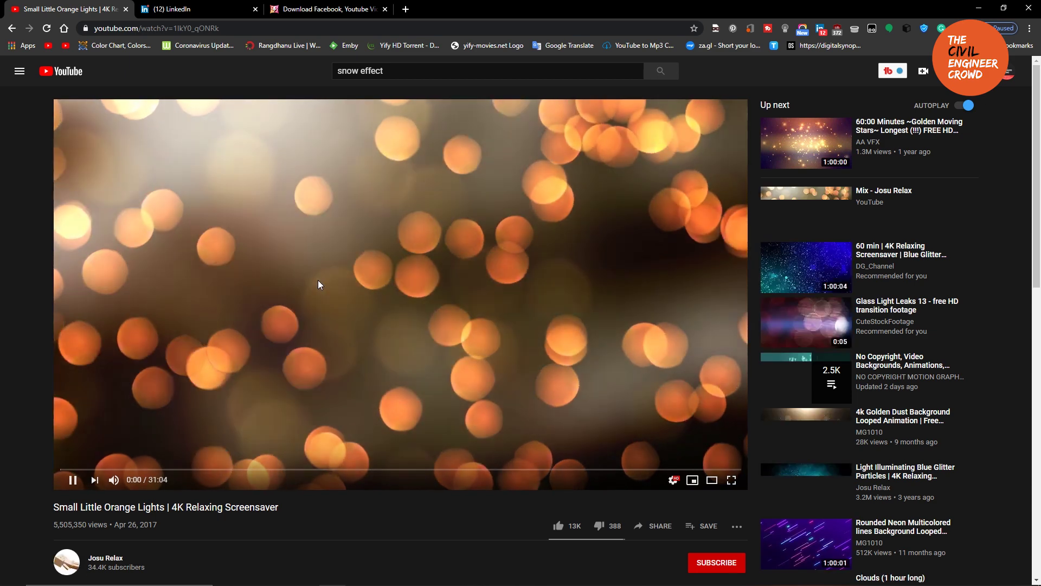
{"action": "left_click", "coordinate": [317, 279]}
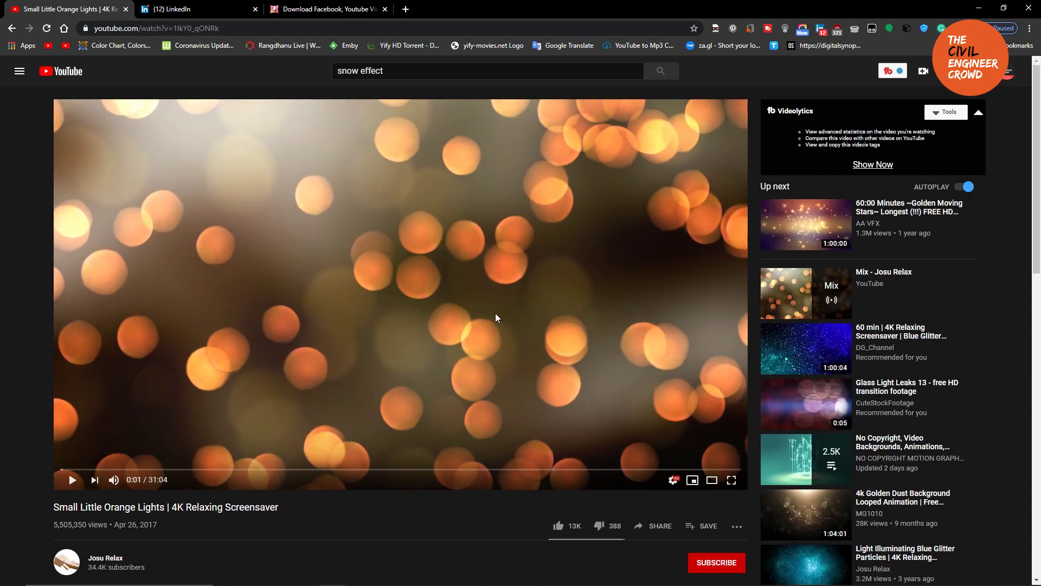
Step: Replace the 'snow effect' query with 'rain effect' and run the search
{"action": "triple_click", "coordinate": [383, 78]}
{"action": "type", "text": "rain effect"}
{"action": "key", "text": "Return"}
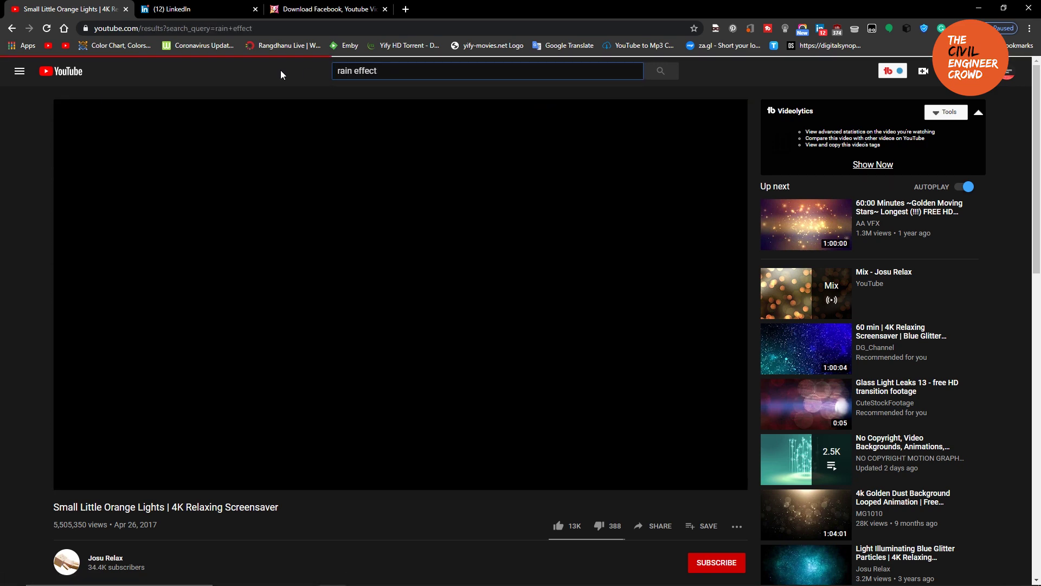